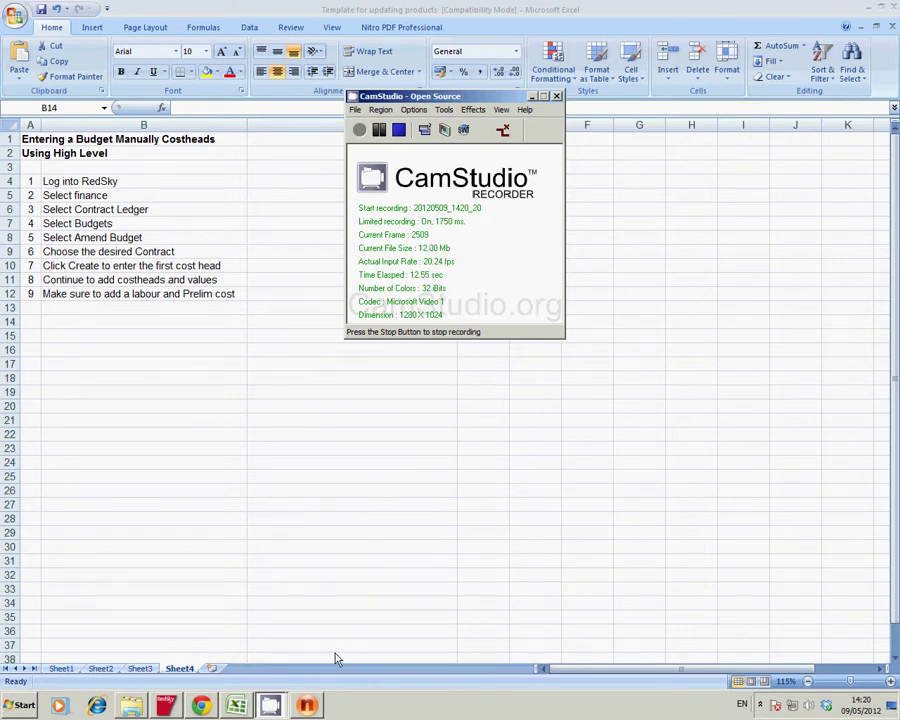
- Switch to Nitro PDF and review the costhead codes, descriptions and values in the Mylan Costhead Report
left_click(308, 706)
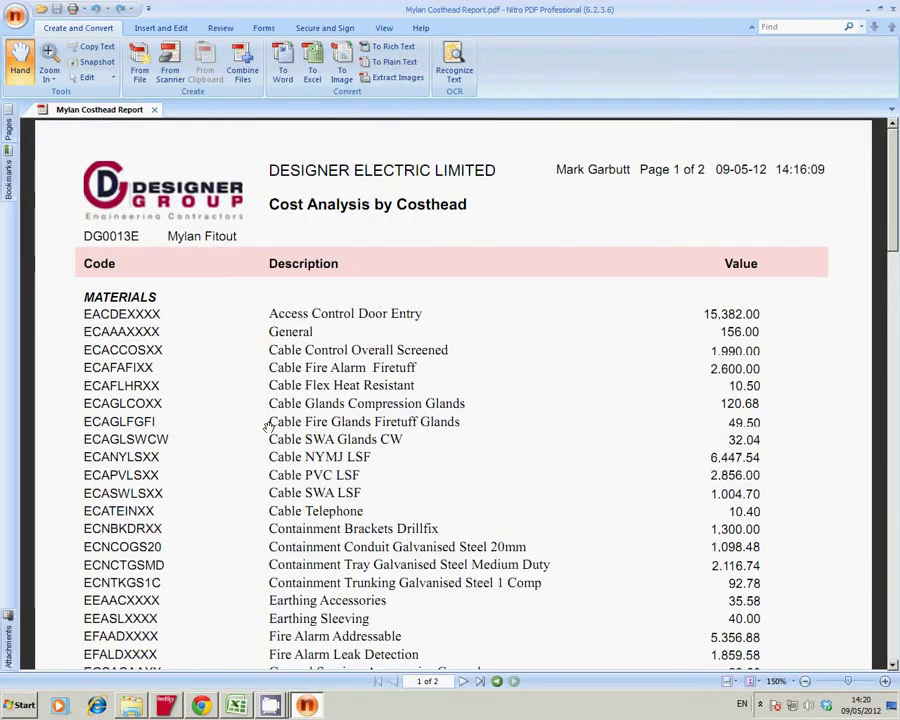
scroll(195, 440, "down", 2)
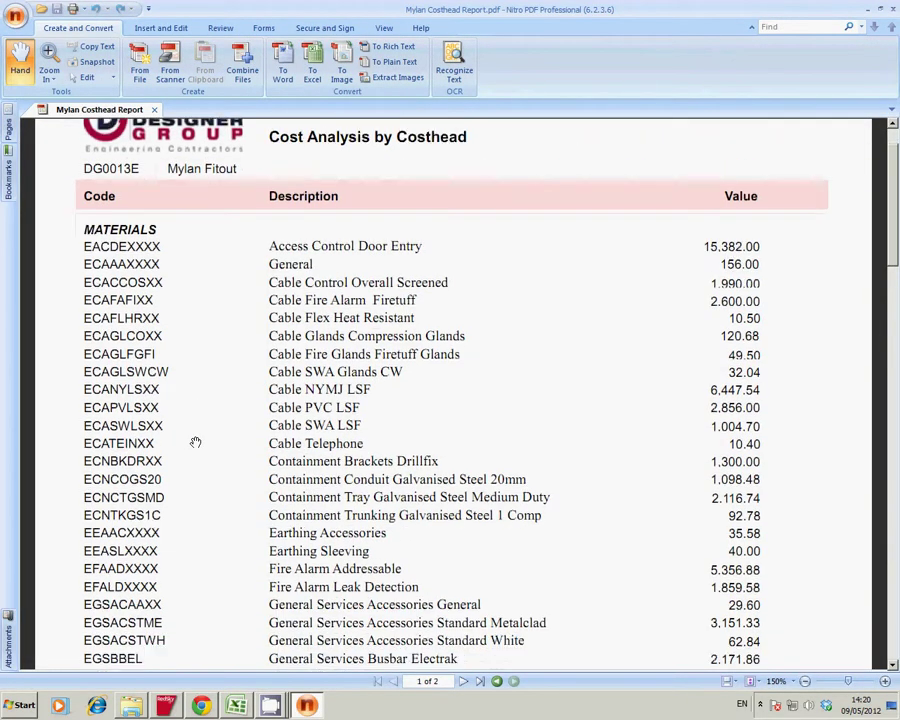
scroll(195, 442, "down", 2)
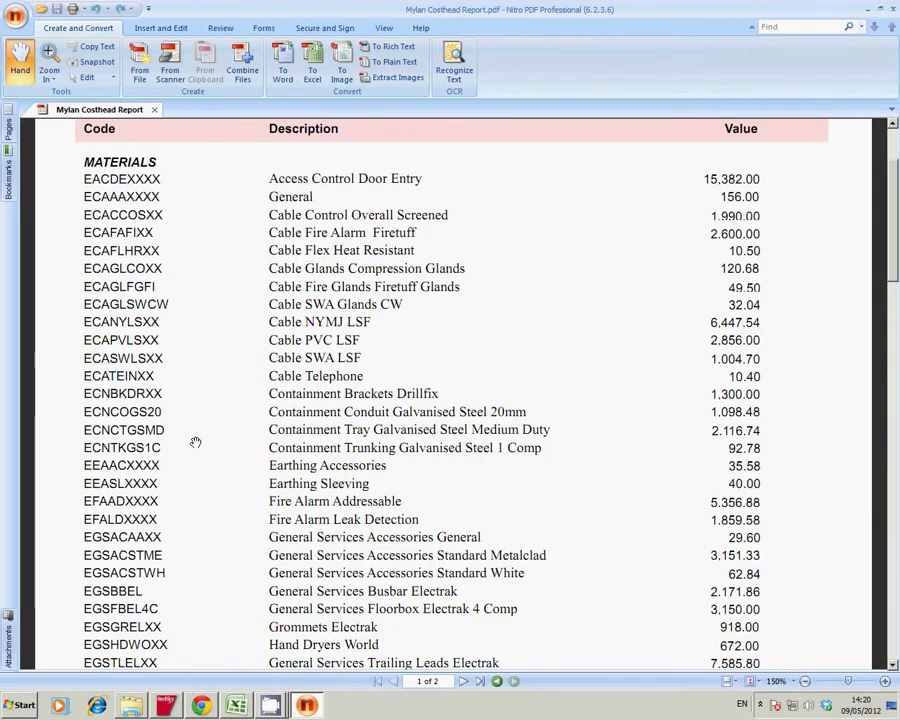
scroll(195, 442, "down", 2)
scroll(195, 442, "down", 1)
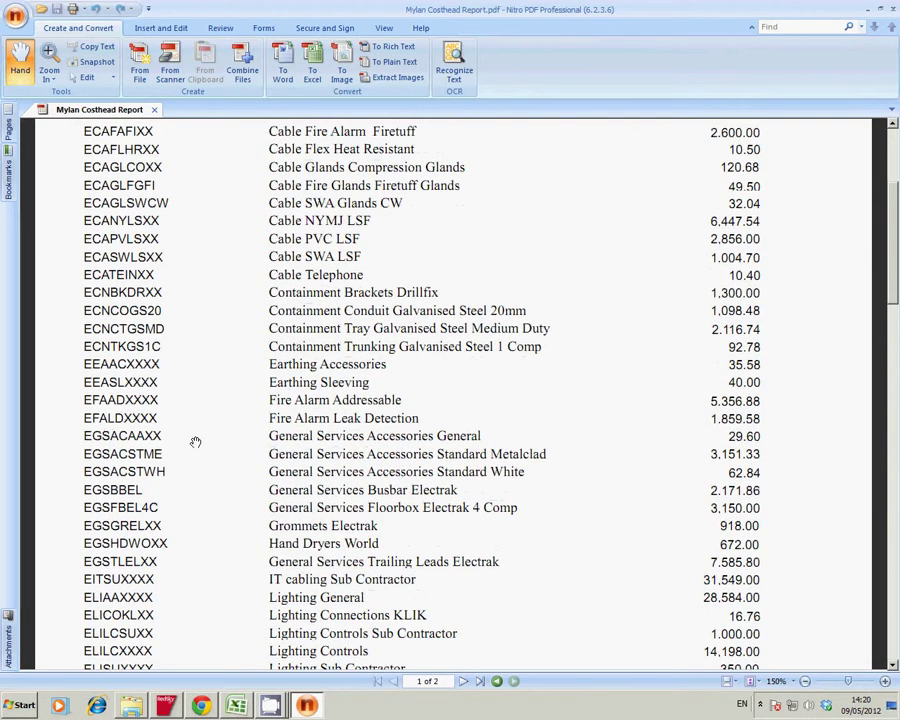
scroll(195, 442, "down", 2)
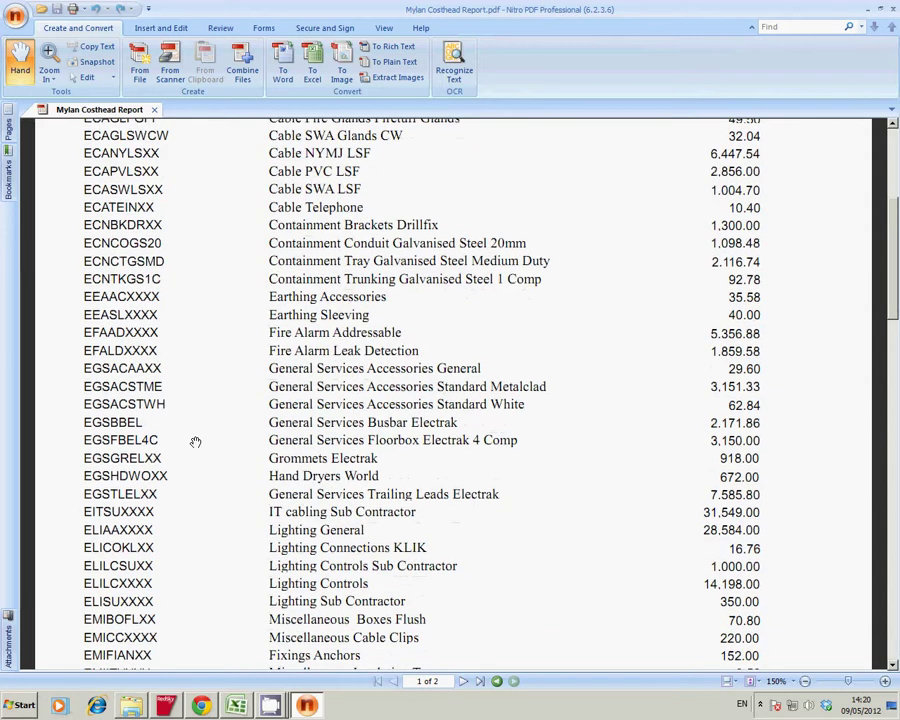
scroll(195, 442, "up", 5)
scroll(195, 442, "up", 4)
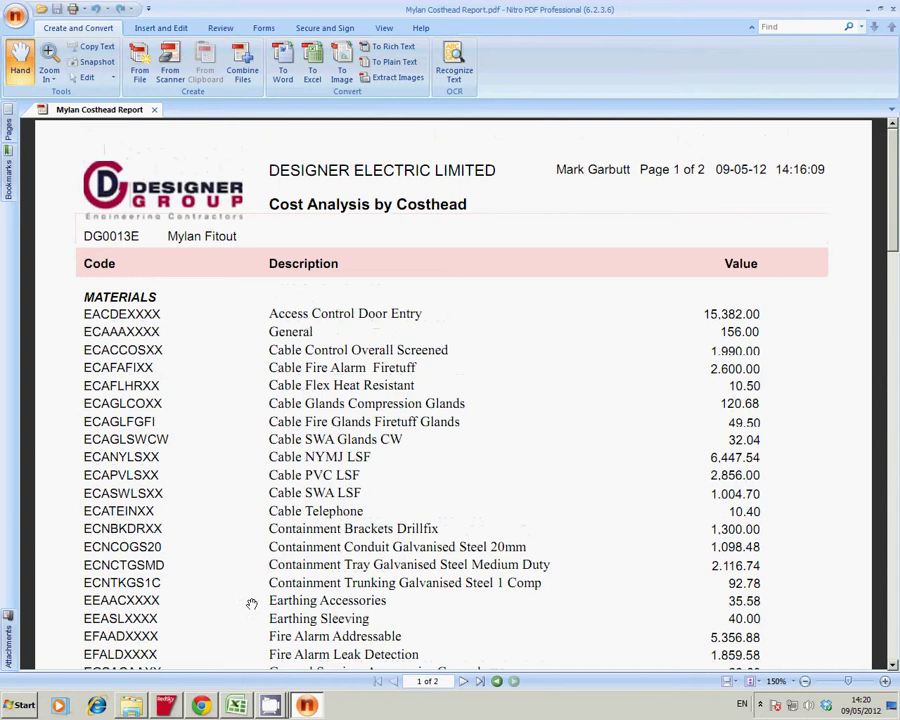
- Switch to the RedSky Desktop Client and open the contract ledger's Amend Budget function
left_click(236, 705)
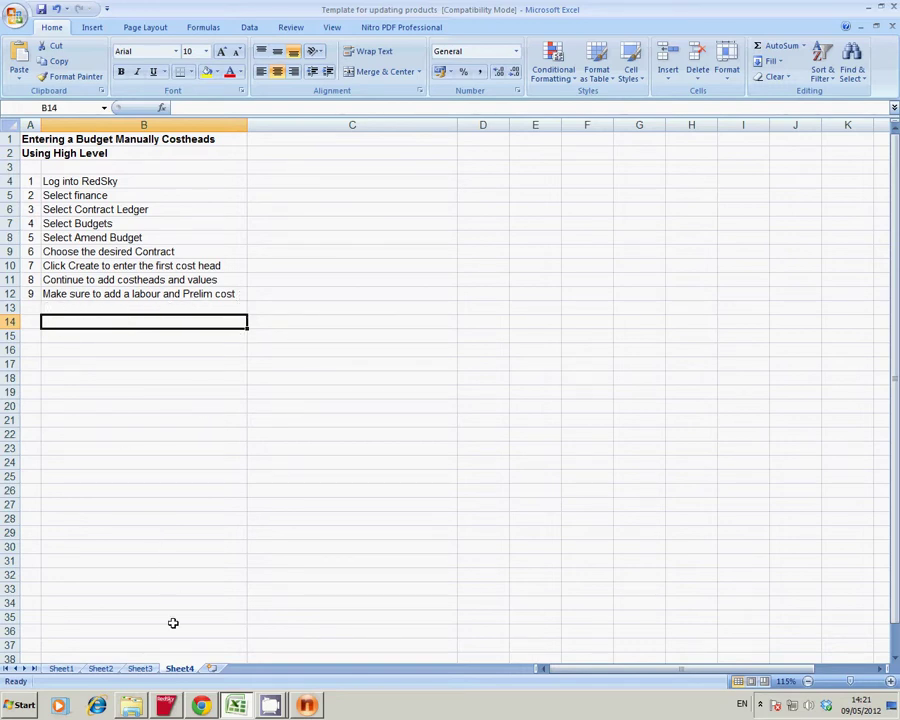
left_click(173, 708)
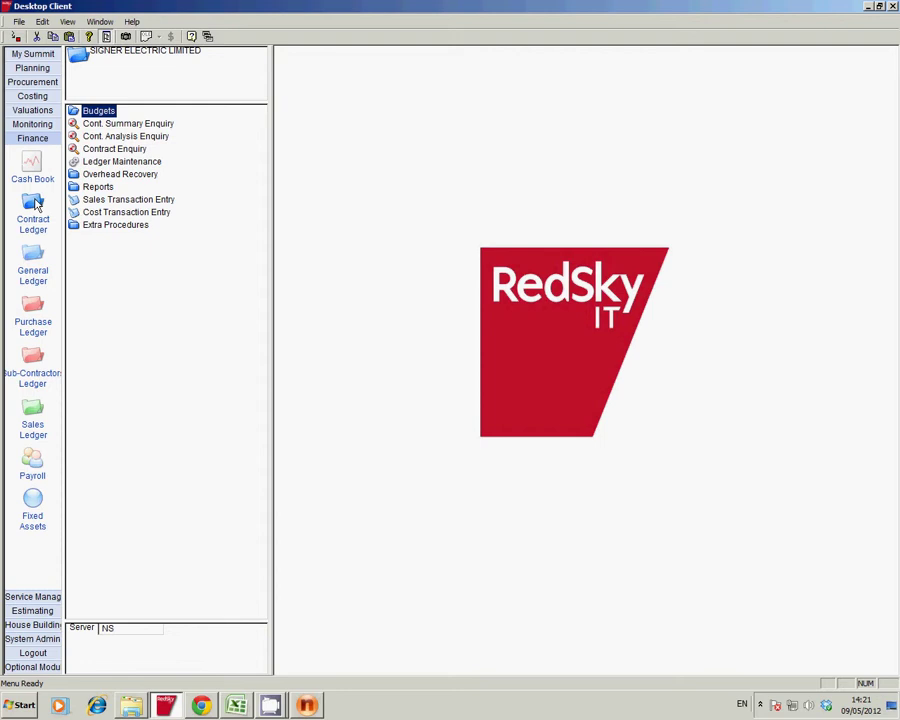
double_click(100, 112)
left_click(125, 124)
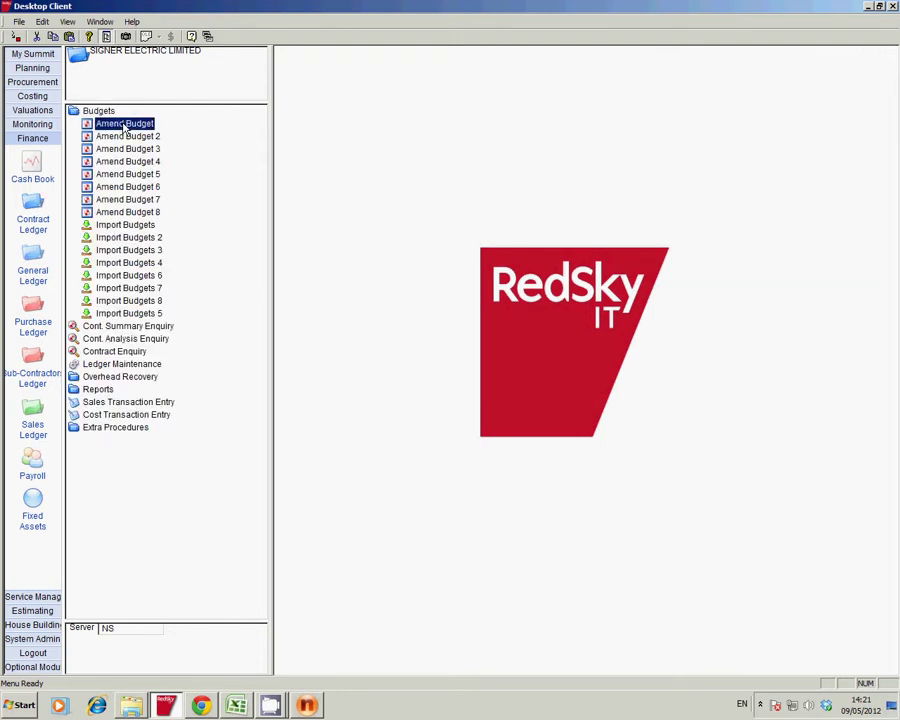
double_click(124, 124)
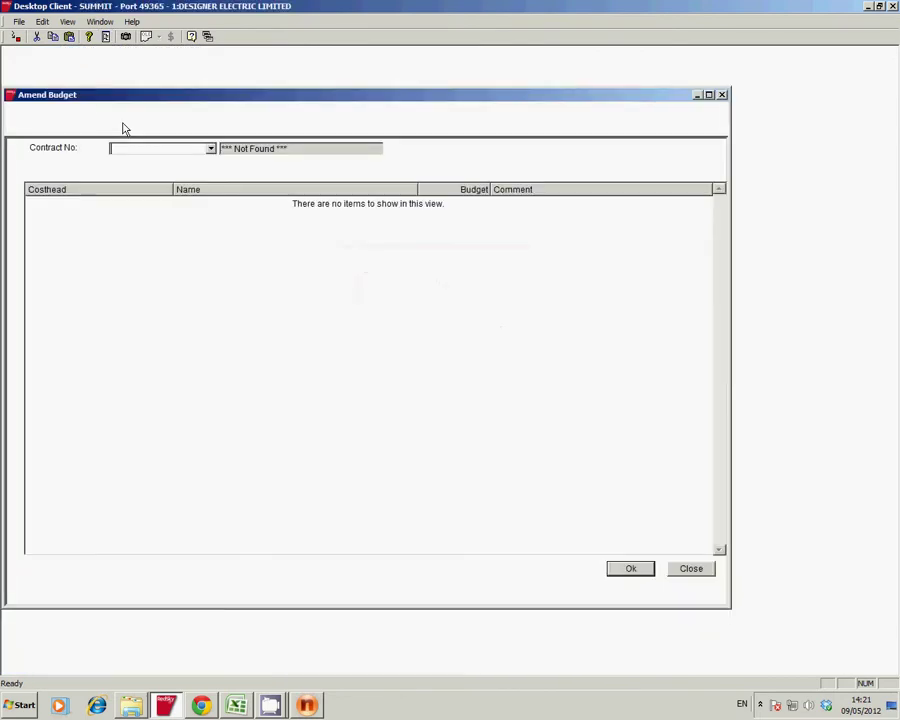
left_click(211, 148)
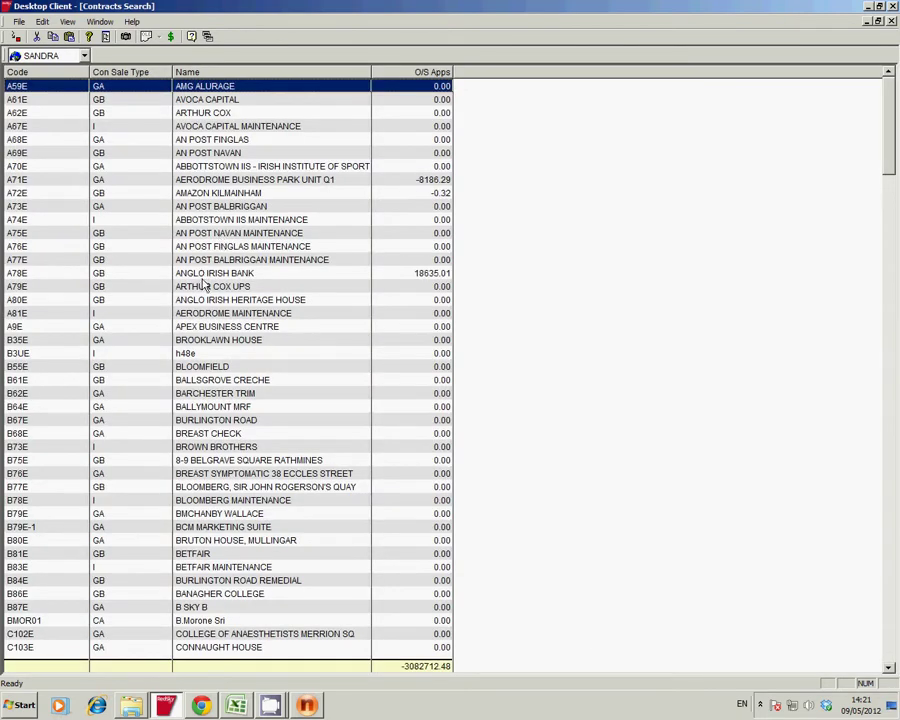
double_click(206, 290)
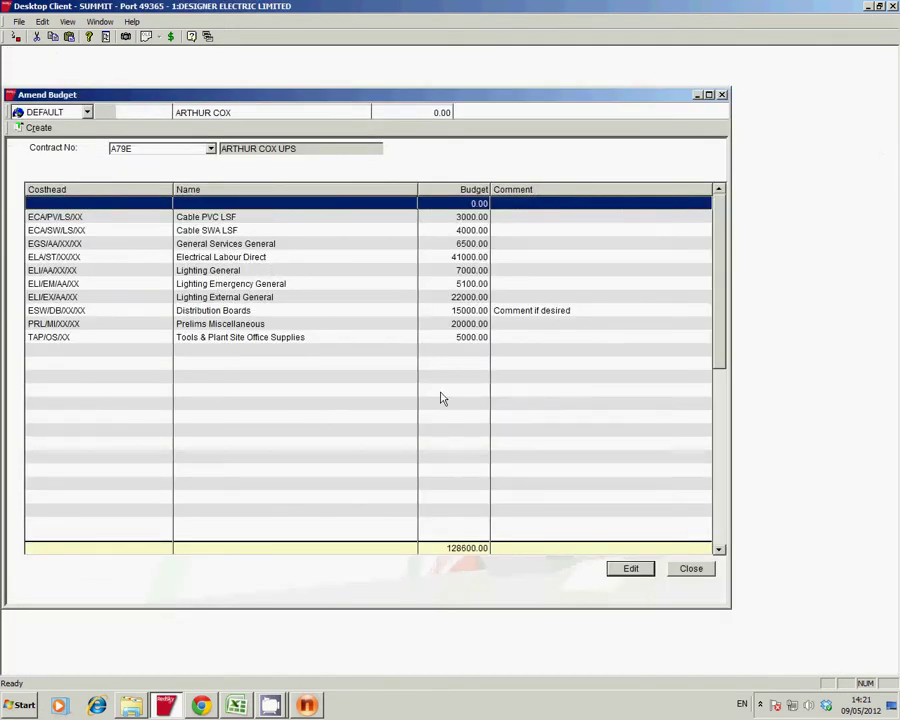
left_click(631, 568)
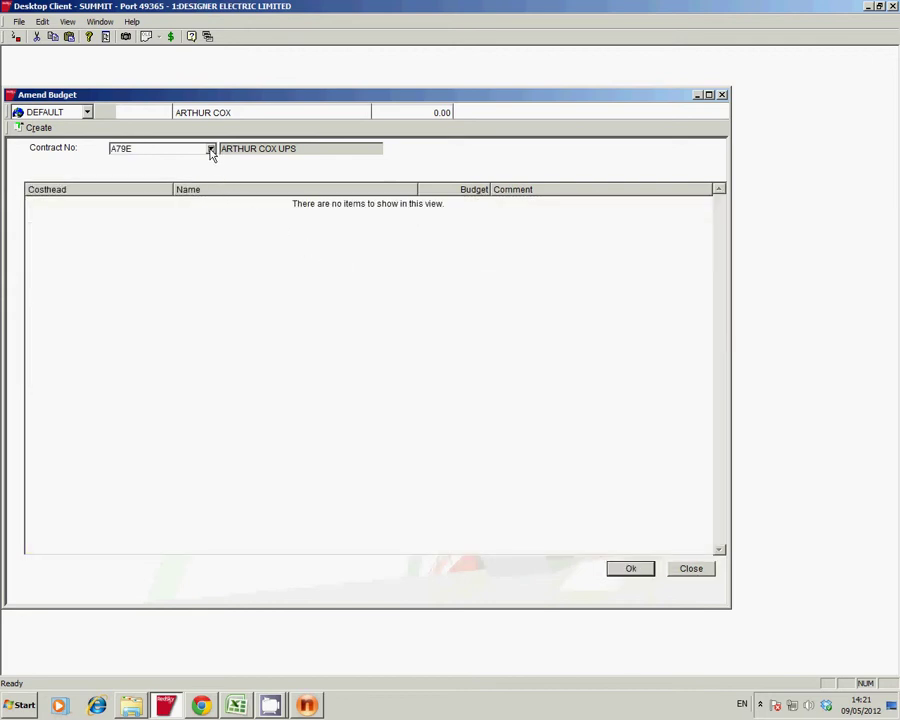
- Select contract A9E, APEX BUSINESS CENTRE, as the contract whose budget is amended
left_click(211, 150)
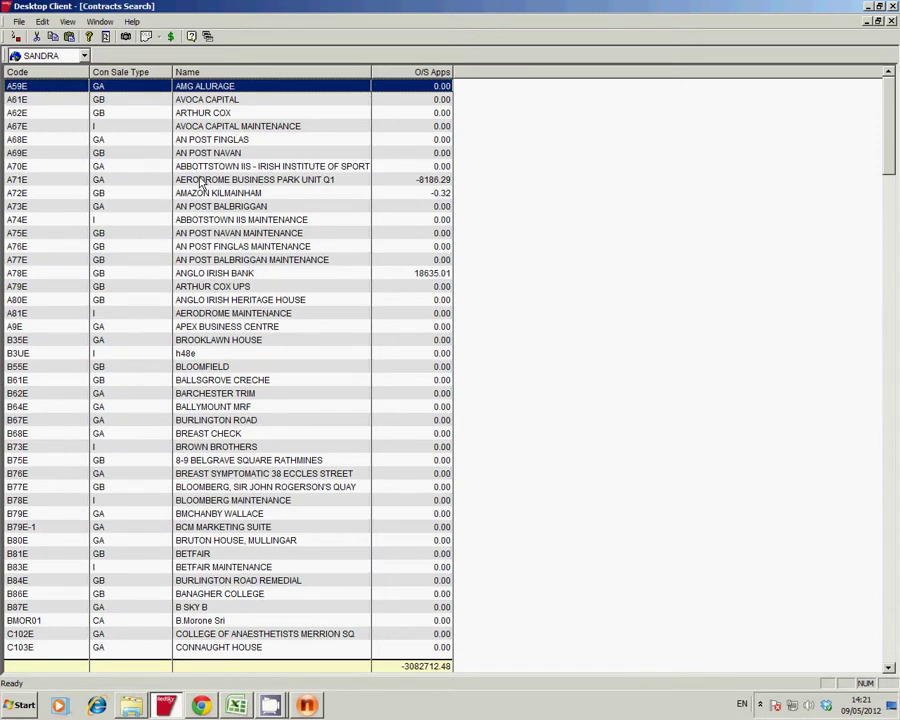
double_click(226, 327)
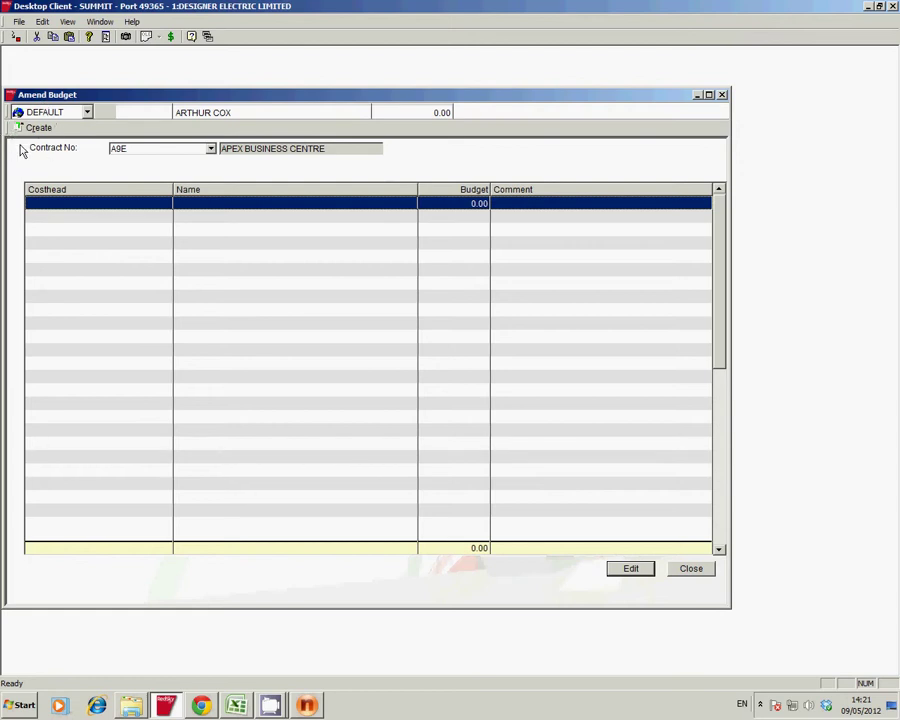
- Create a budget line for costhead ESWDBXXXX (Distribution Boards) with a budget of 15000
left_click(39, 129)
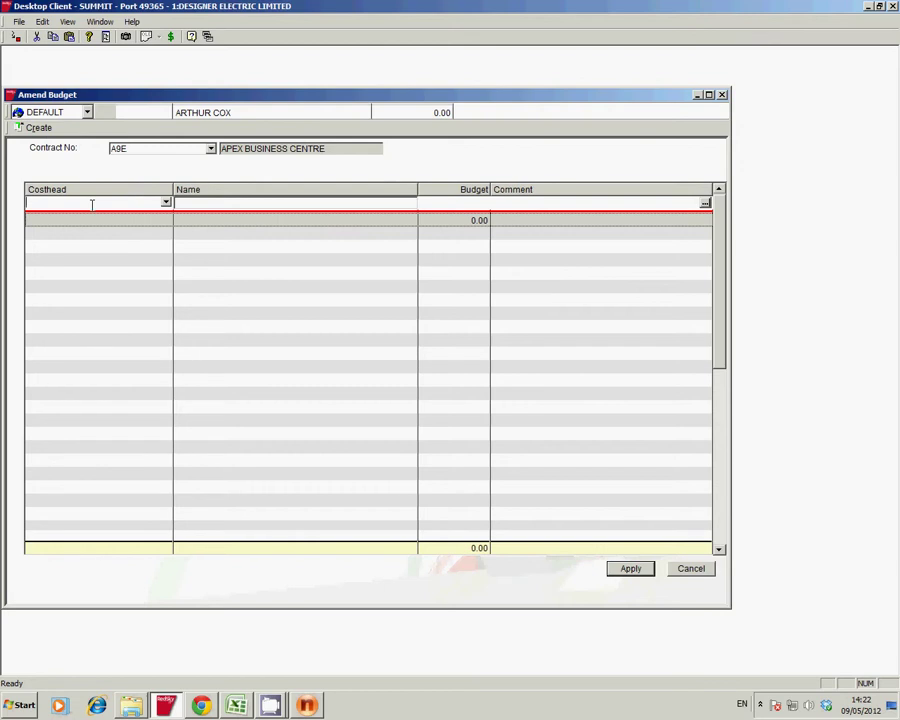
type("ES")
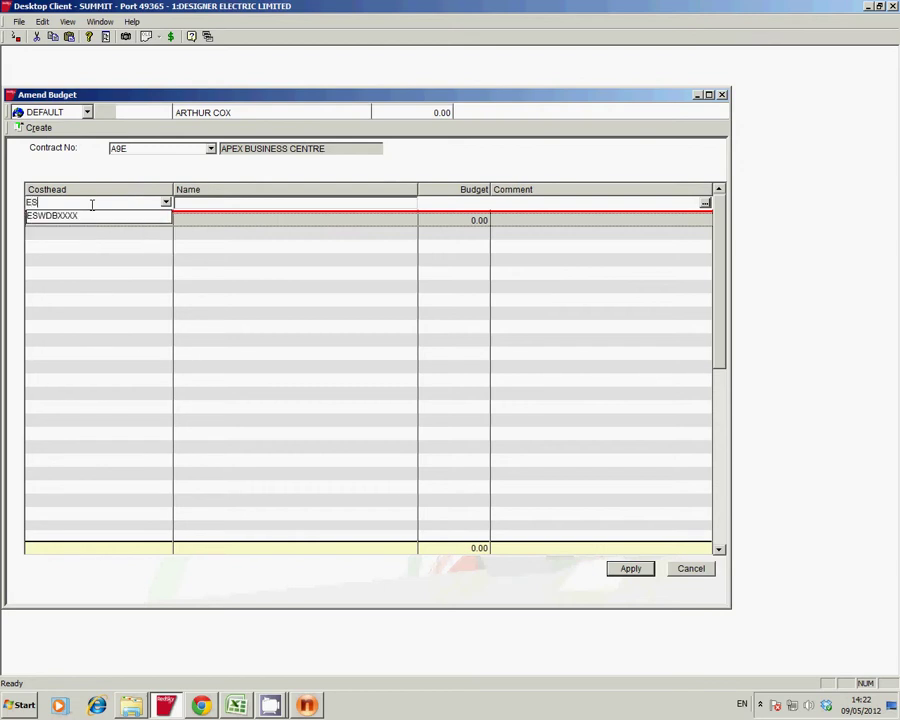
type("WDBXXXXX")
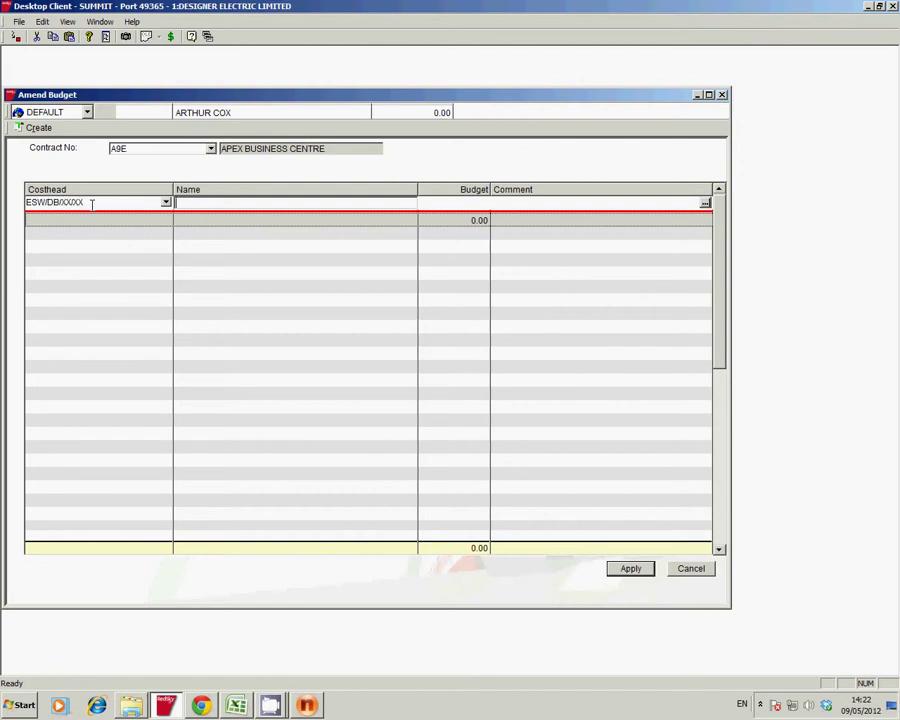
key("Tab")
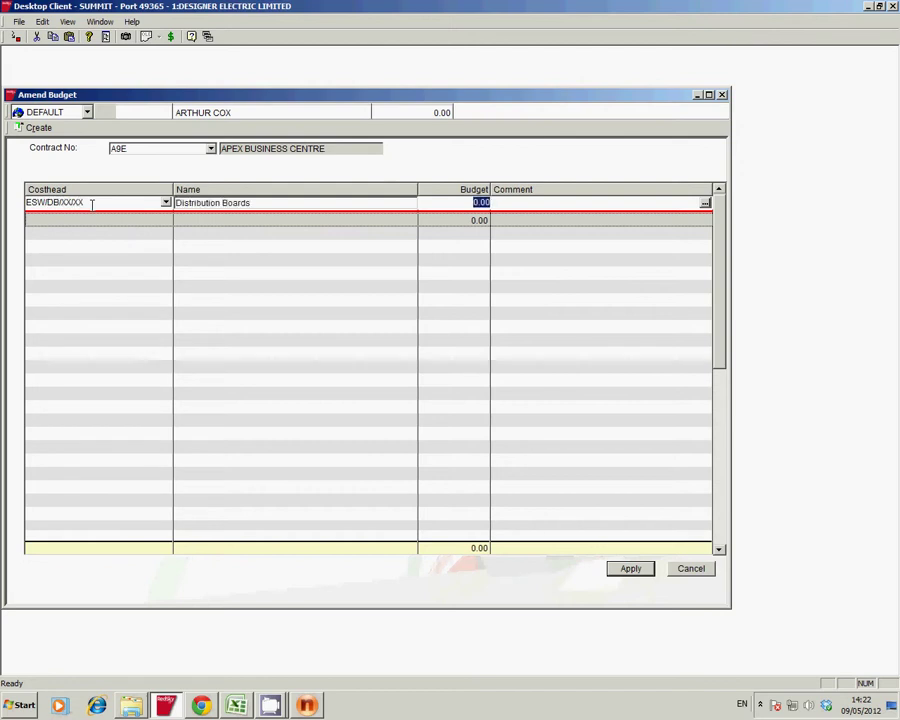
type("15000")
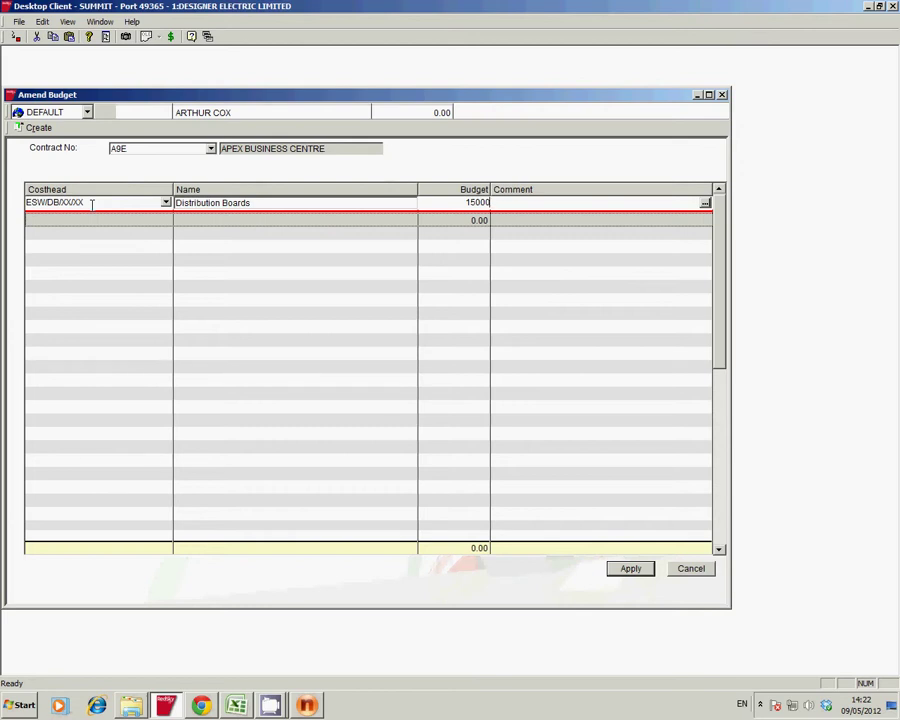
key("Tab")
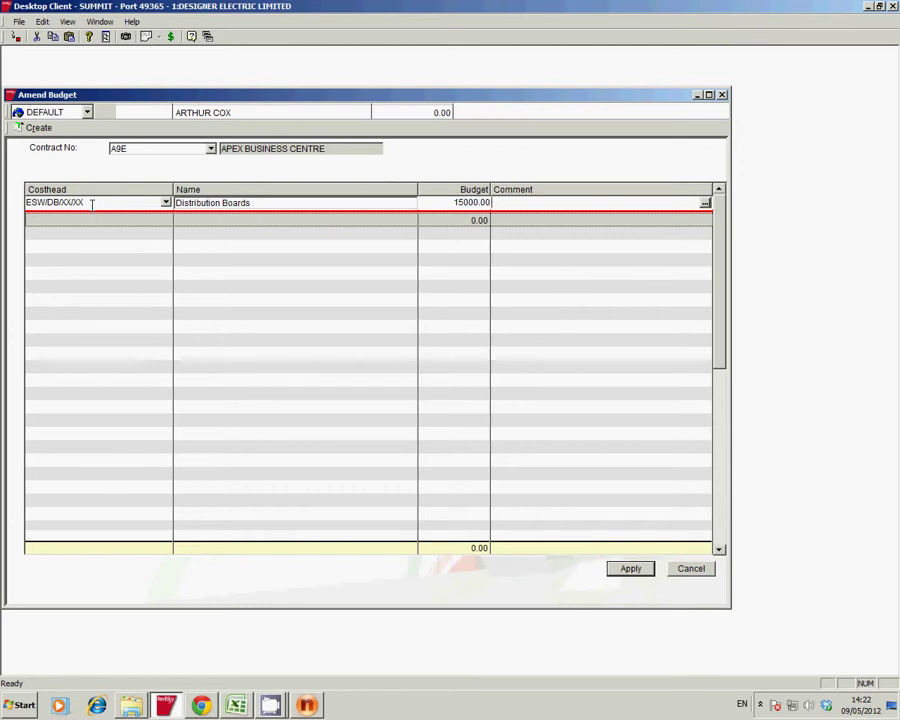
- Enter "Comment if desired" as the comment on the Distribution Boards line
type("Comment idf")
key("BackSpace")
key("BackSpace")
type("f")
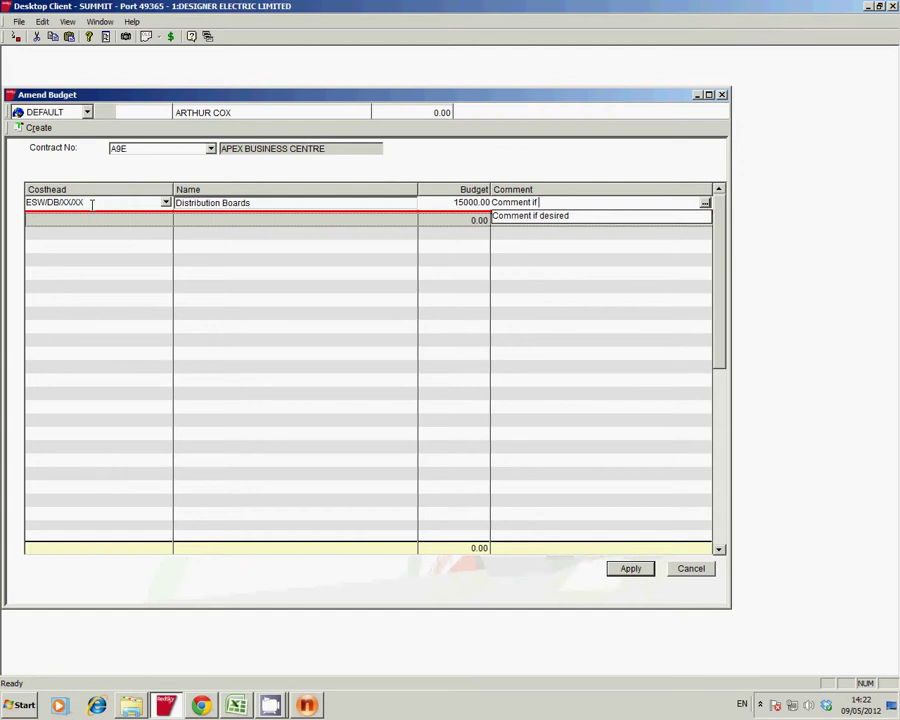
key("Down")
- Re-enter 15000 as the Distribution Boards budget and save the line
left_click(91, 203)
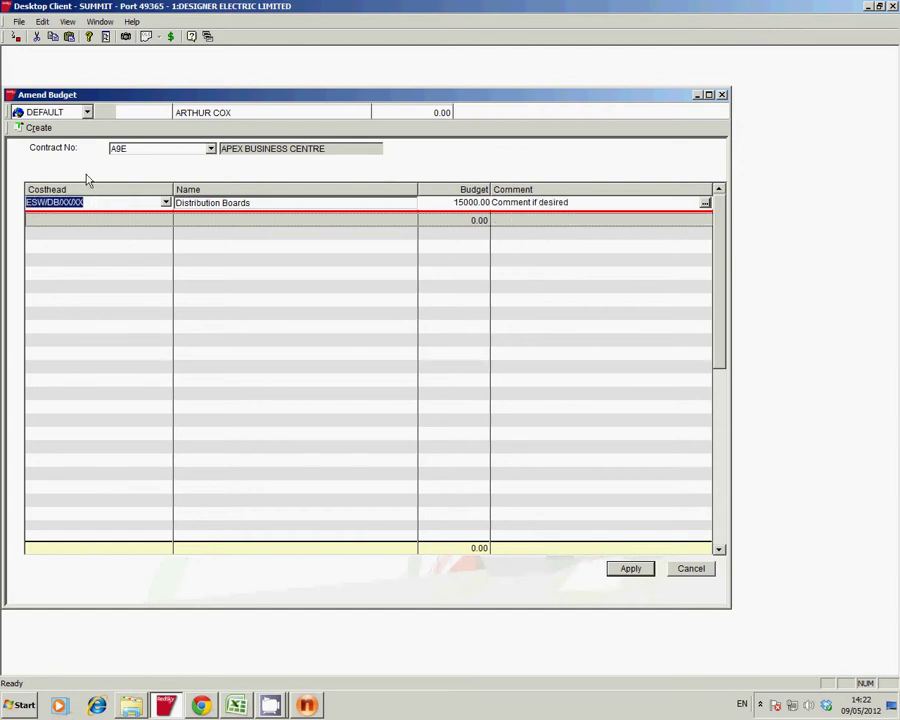
key("Tab")
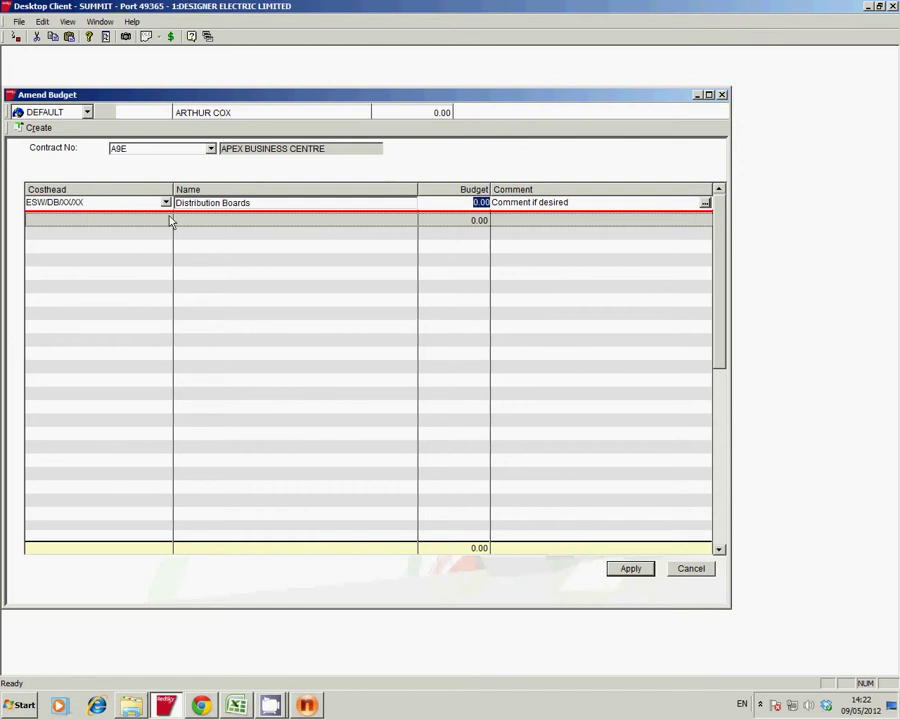
type("150")
key("Return")
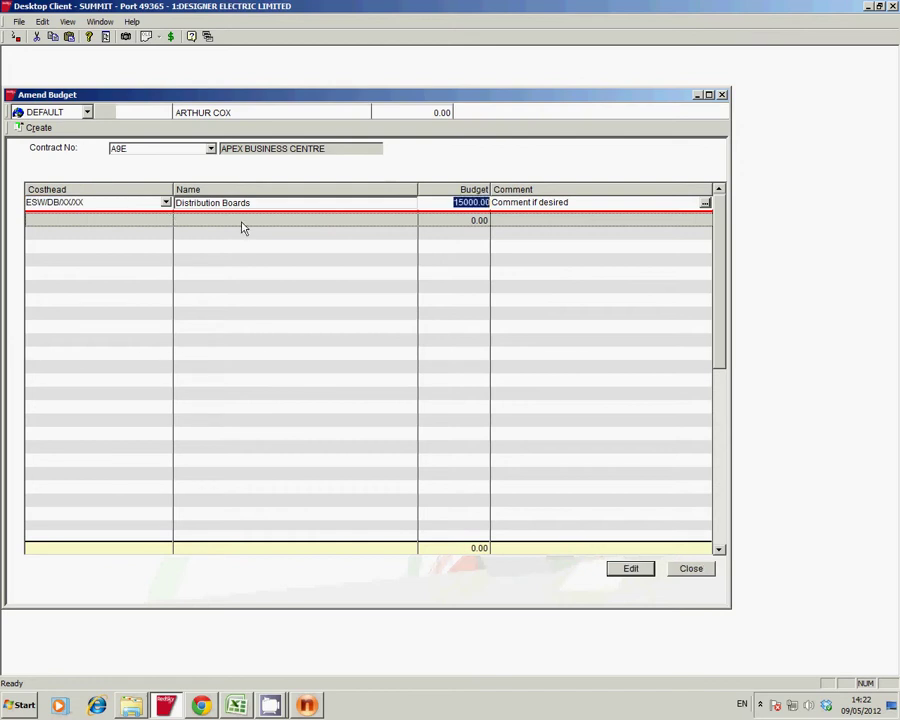
- Add a budget line for costhead ECASWLSXX (Cable SWA LSF) with a budget of 4000
left_click(48, 128)
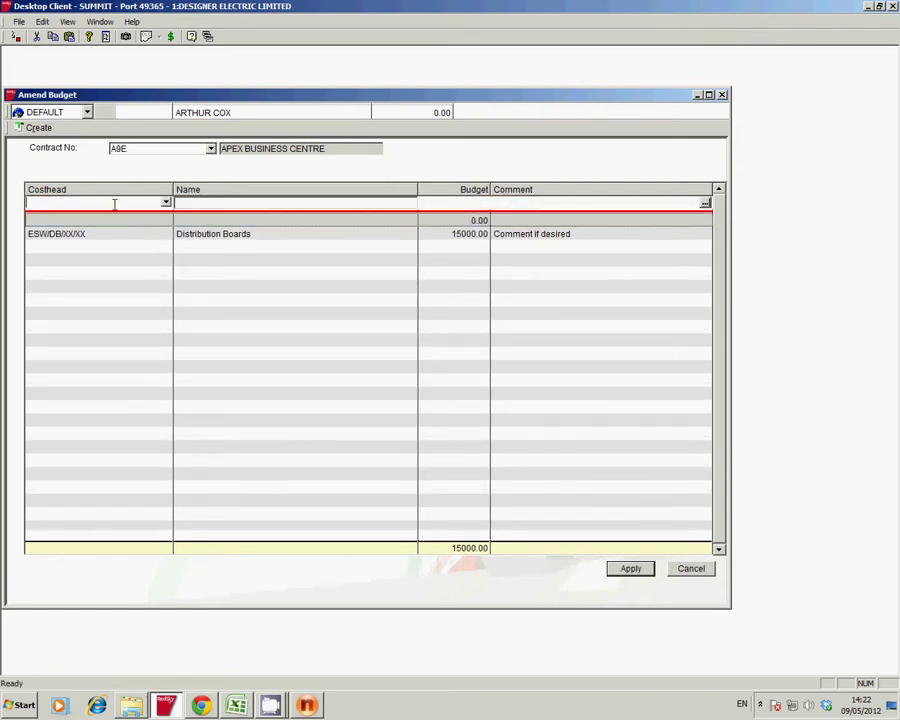
type("ECASW")
type("LSXX")
key("Tab")
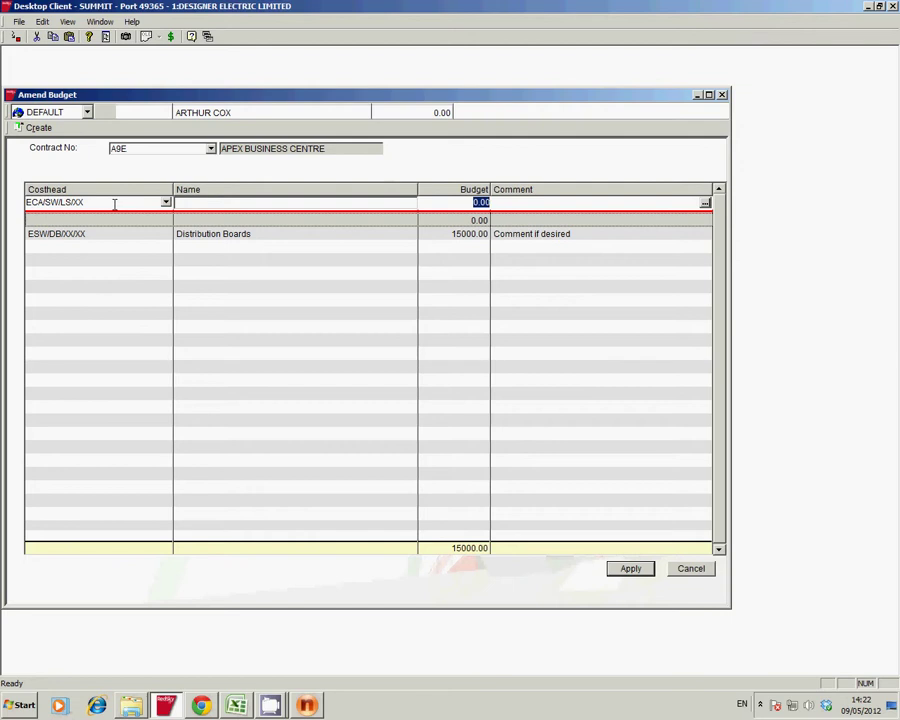
type("4000")
key("Return")
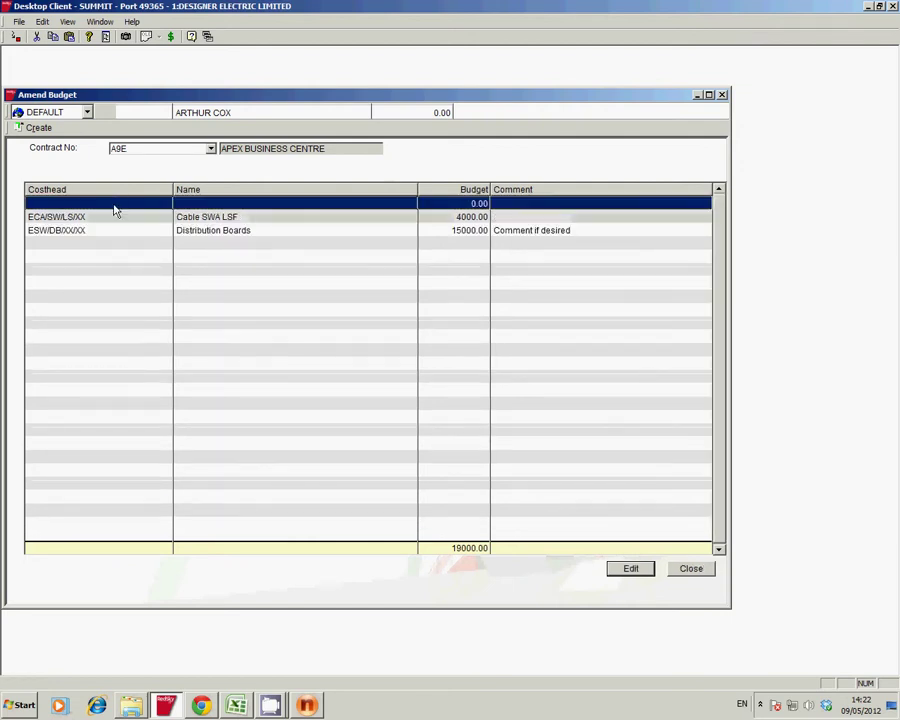
- Add a budget line for costhead ECAPVLSXX (Cable PVC LSF) with a budget of 3000
left_click(36, 127)
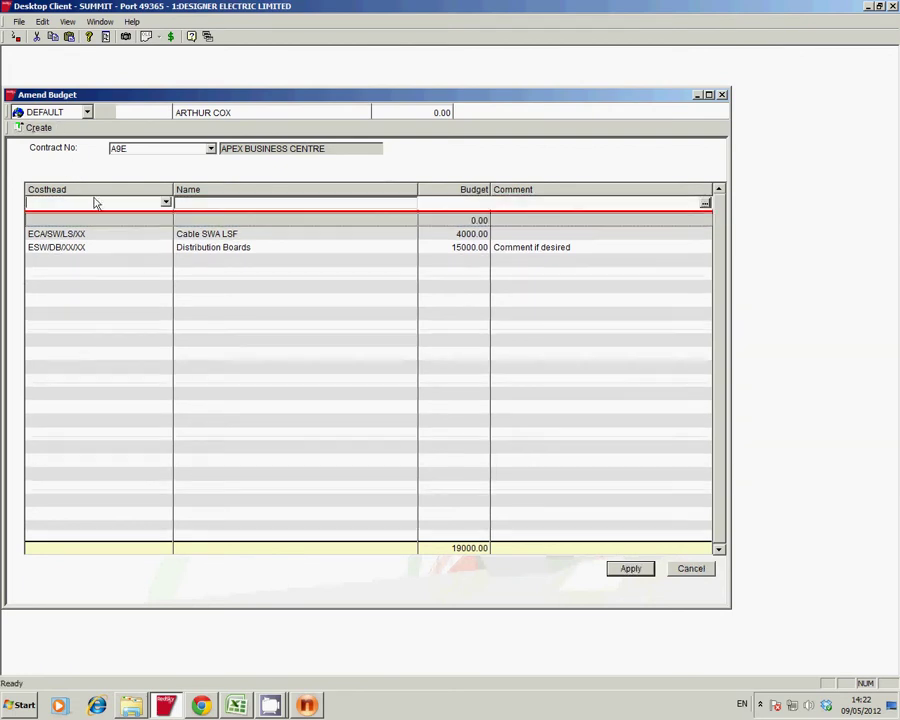
type("ECA")
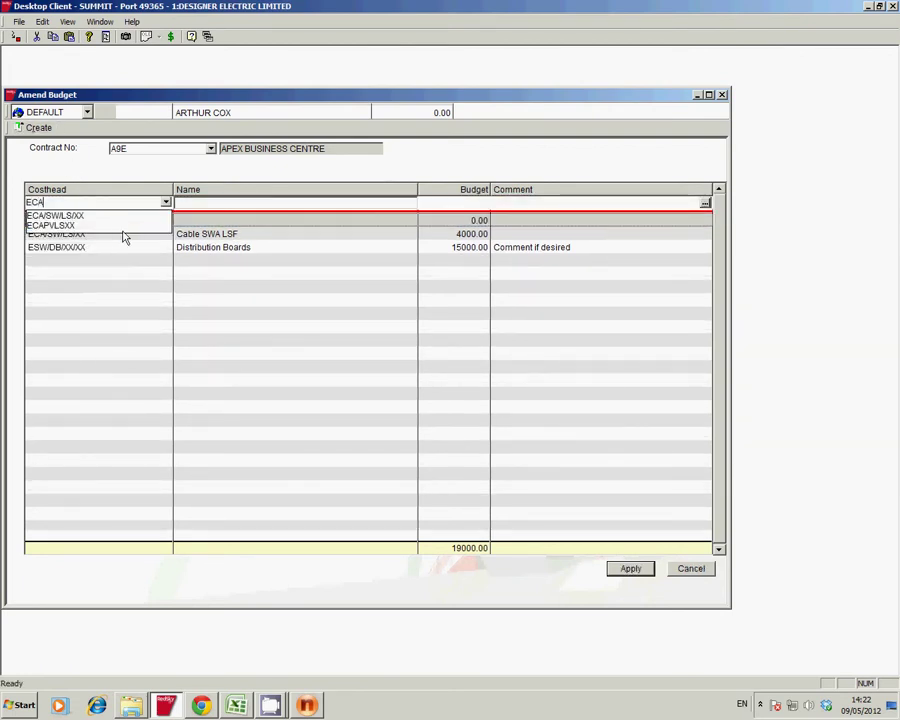
type("PVLSXX")
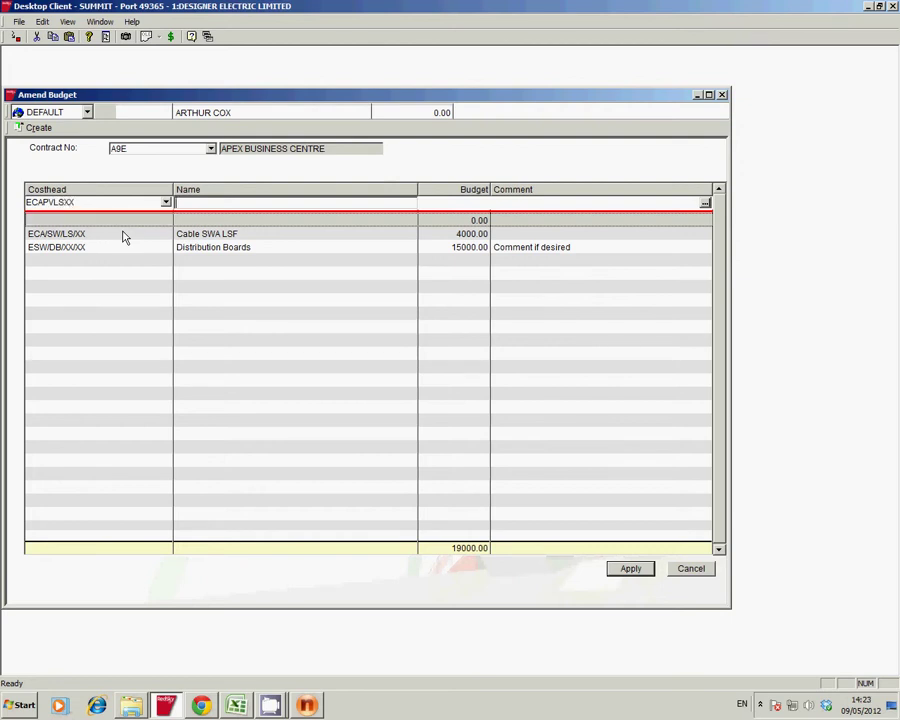
key("Tab")
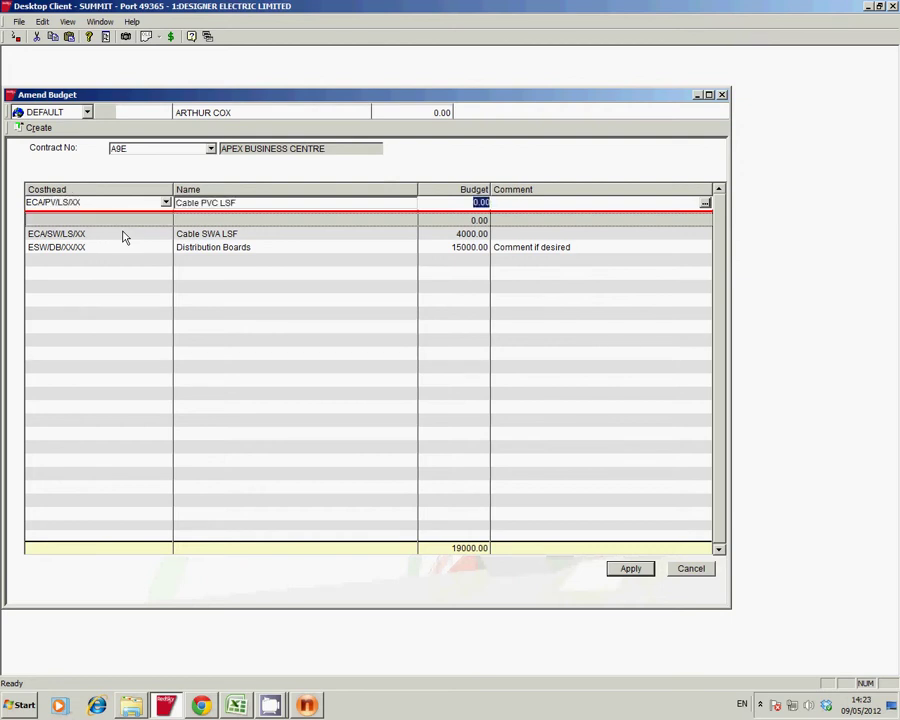
type("3000")
key("Return")
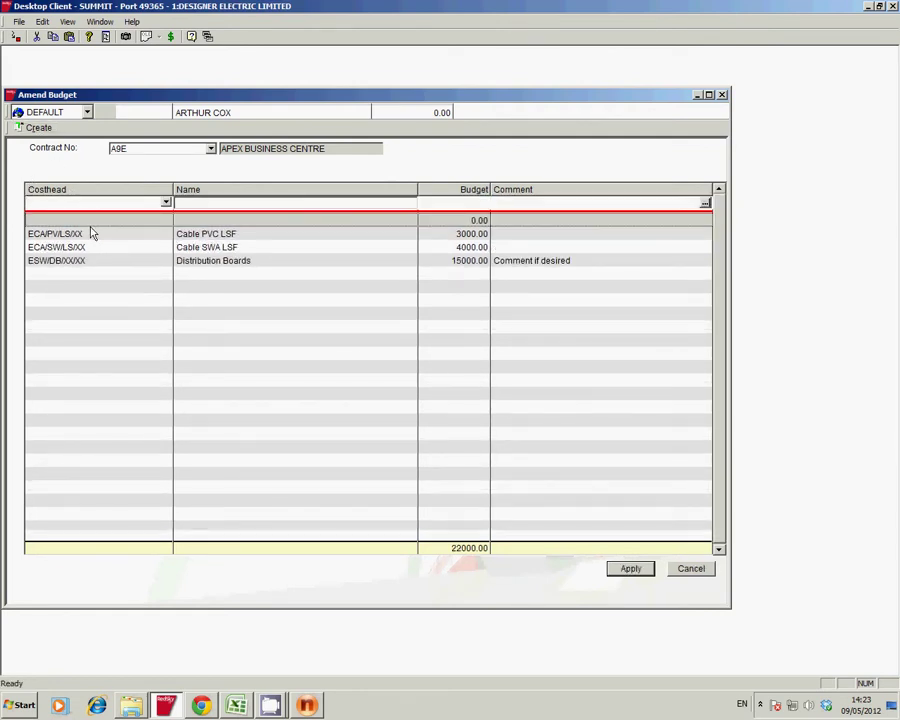
- Add a budget line for costhead EGSAAXXXX (General Services General) with a budget of 6500
type("E")
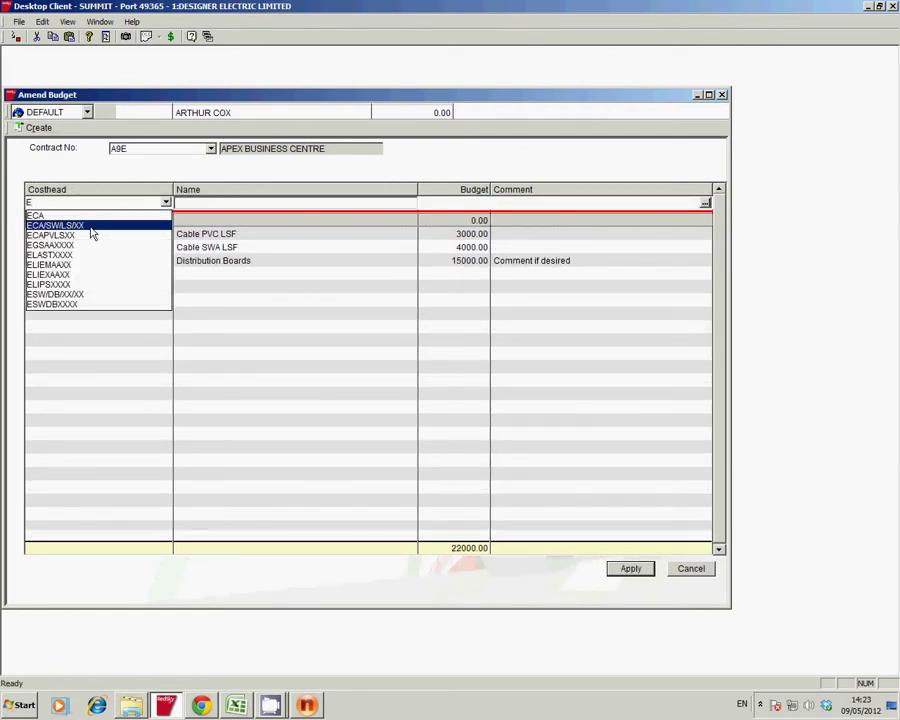
type("GS")
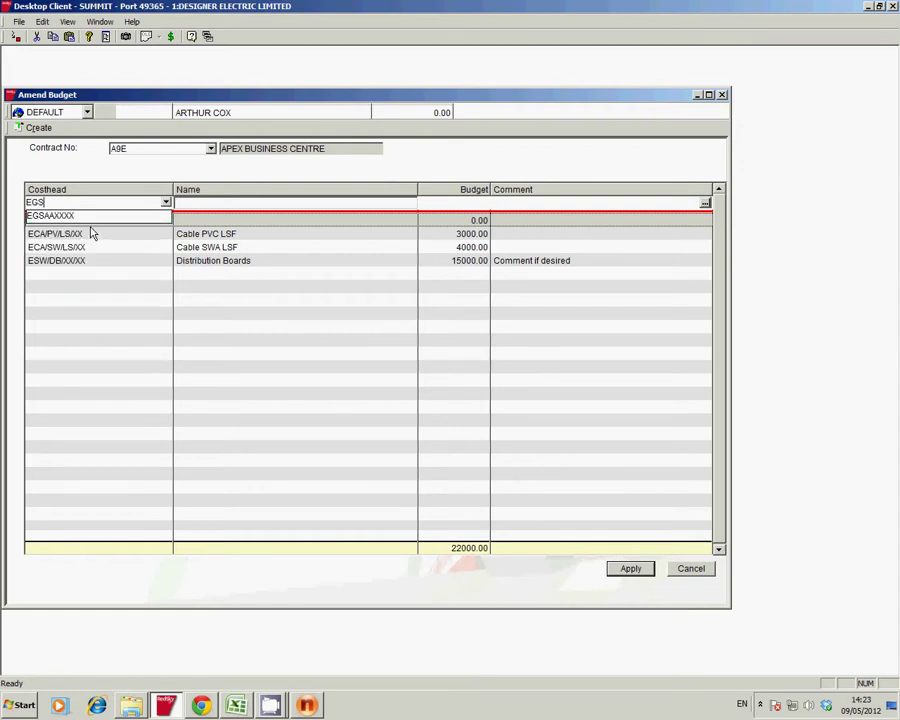
type("AAXXXX")
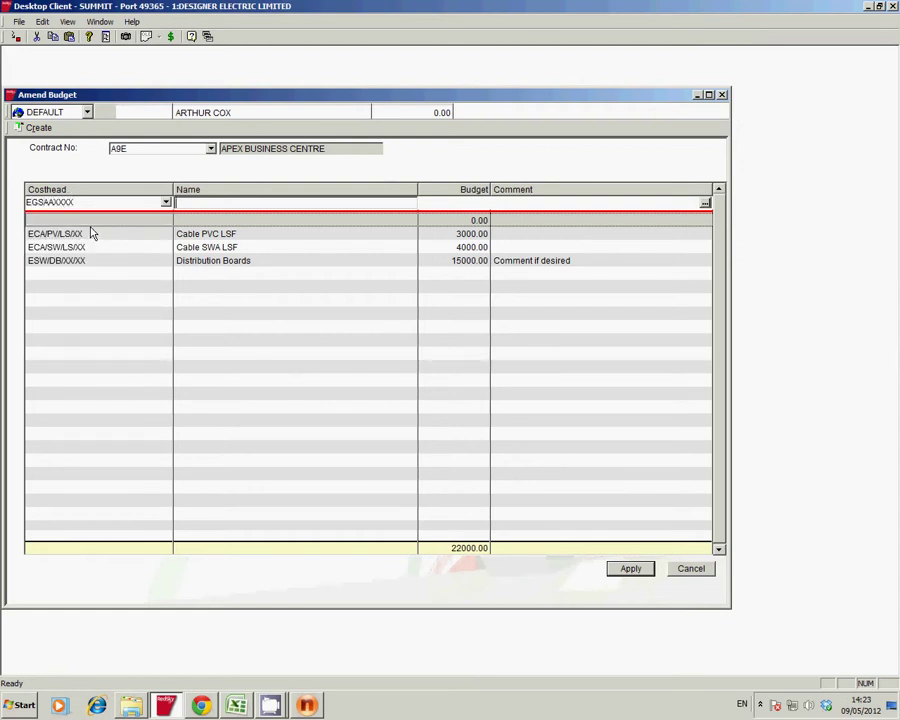
key("Tab")
type("65")
key("BackSpace")
key("Return")
key("Return")
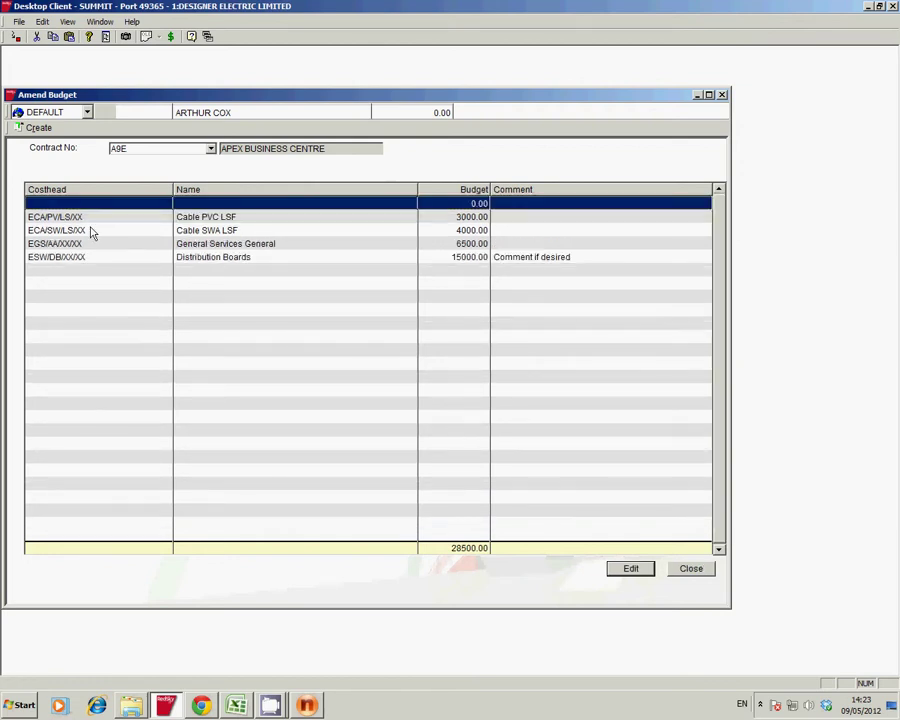
- Create a new budget line and choose costhead ELIEMAAXX (Lighting Emergency General) from the full costhead list
left_click(37, 127)
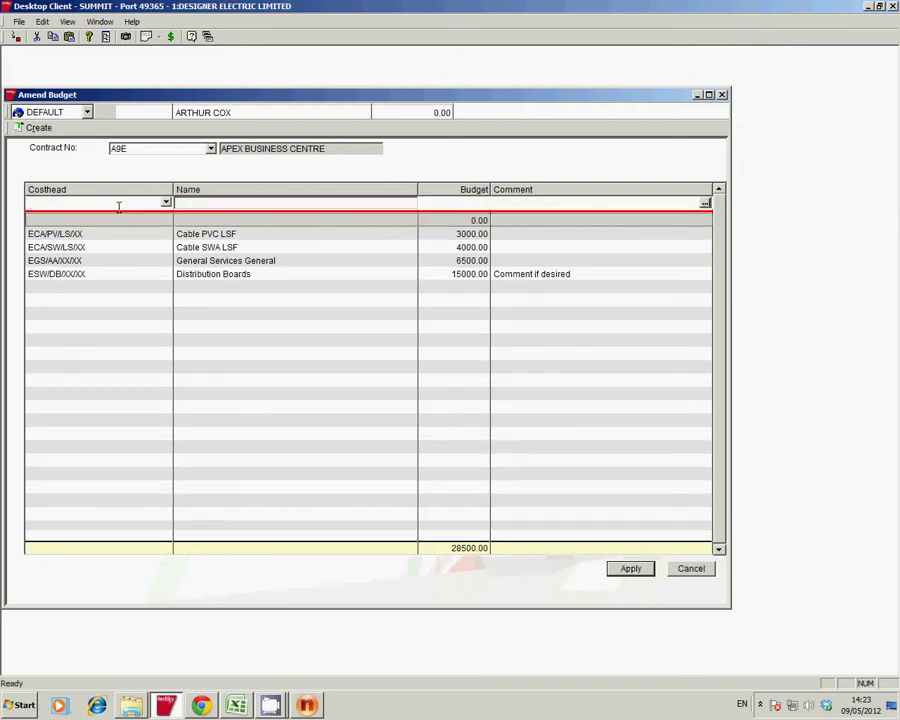
left_click(165, 201)
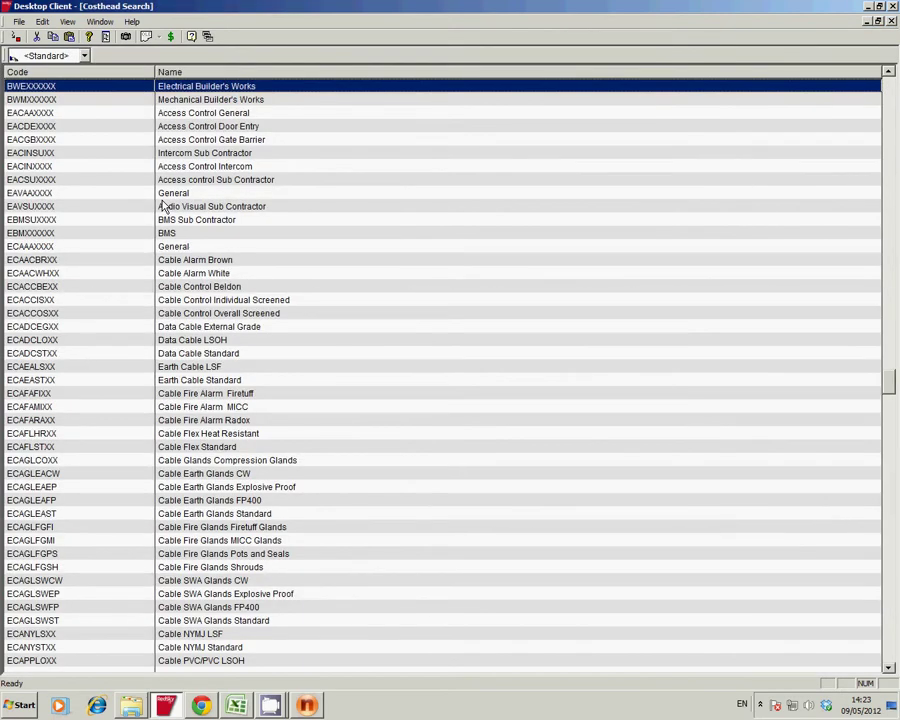
left_click(891, 645)
left_click(891, 645)
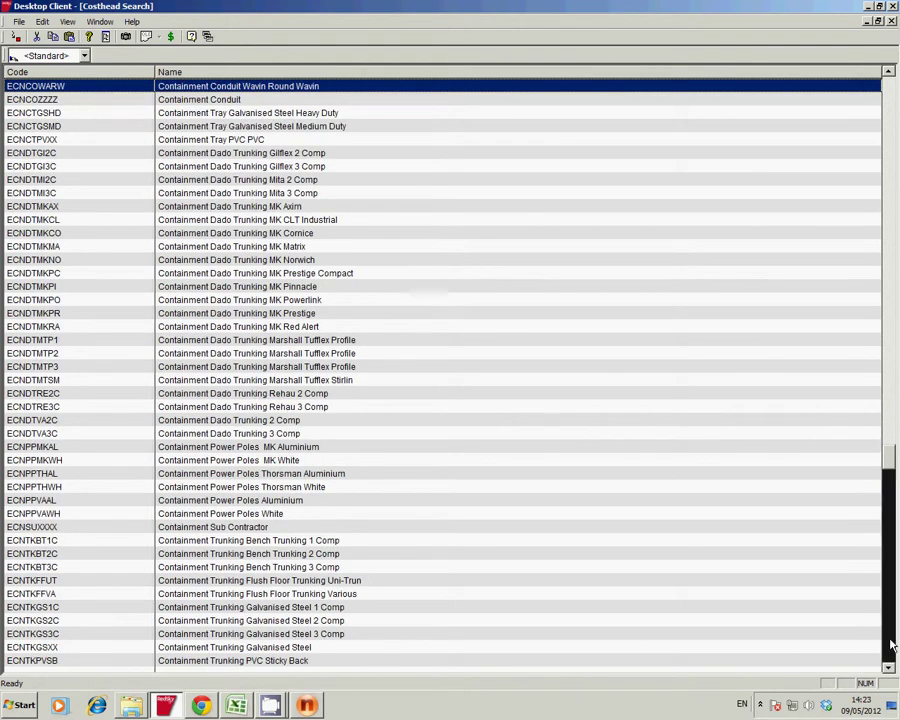
left_click(891, 645)
left_click(891, 645)
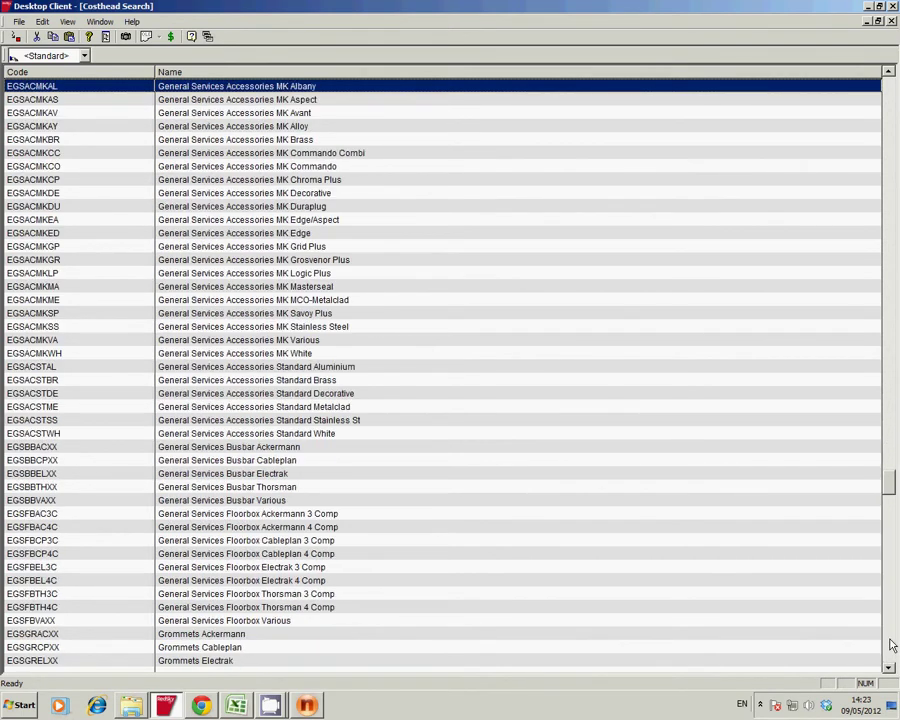
left_click(891, 645)
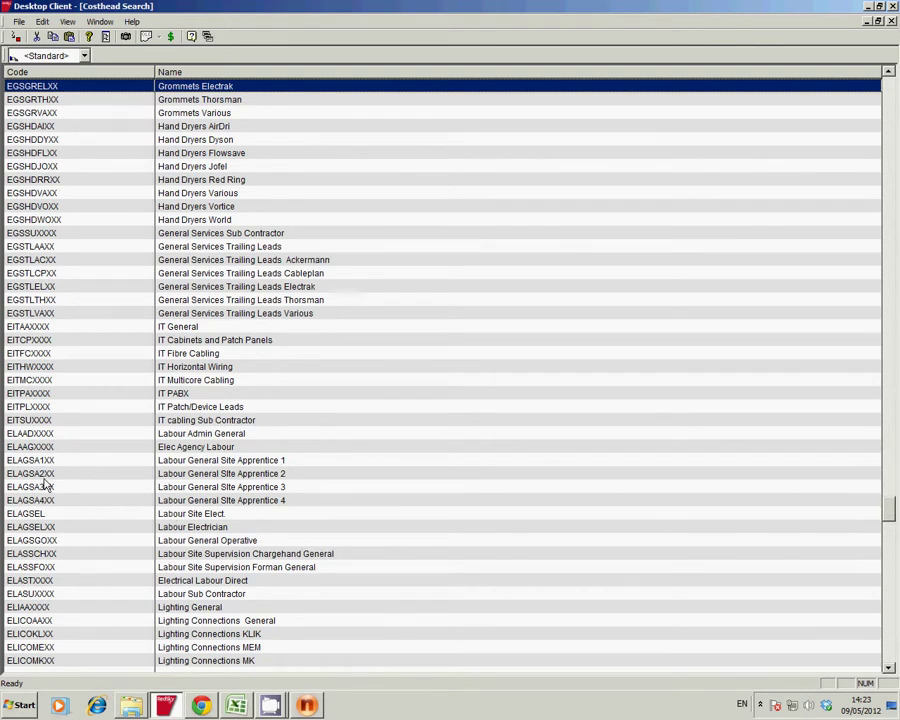
scroll(80, 520, "down", 1)
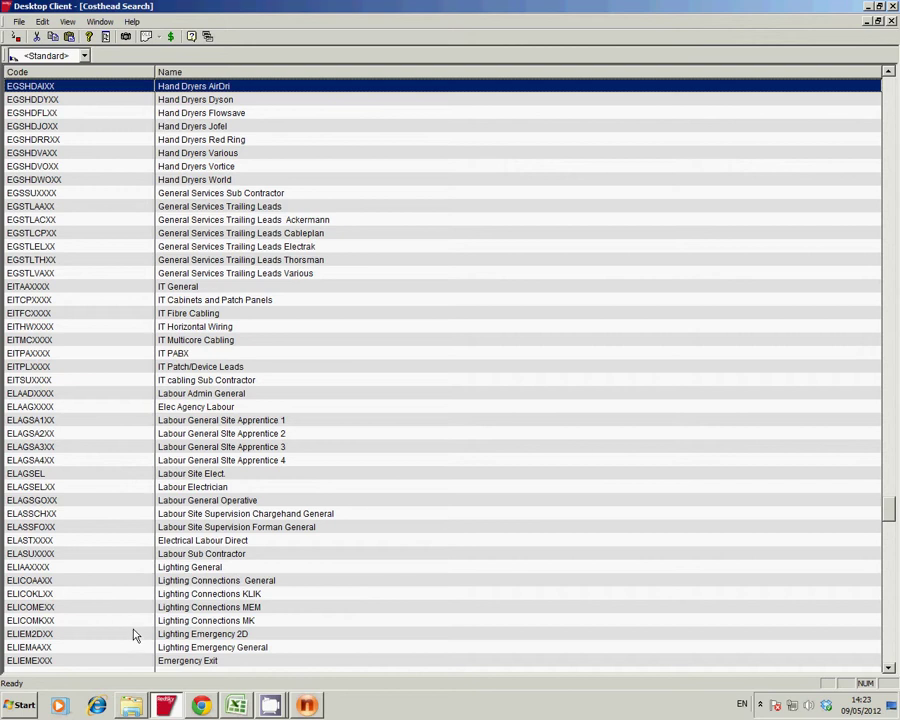
left_click(150, 648)
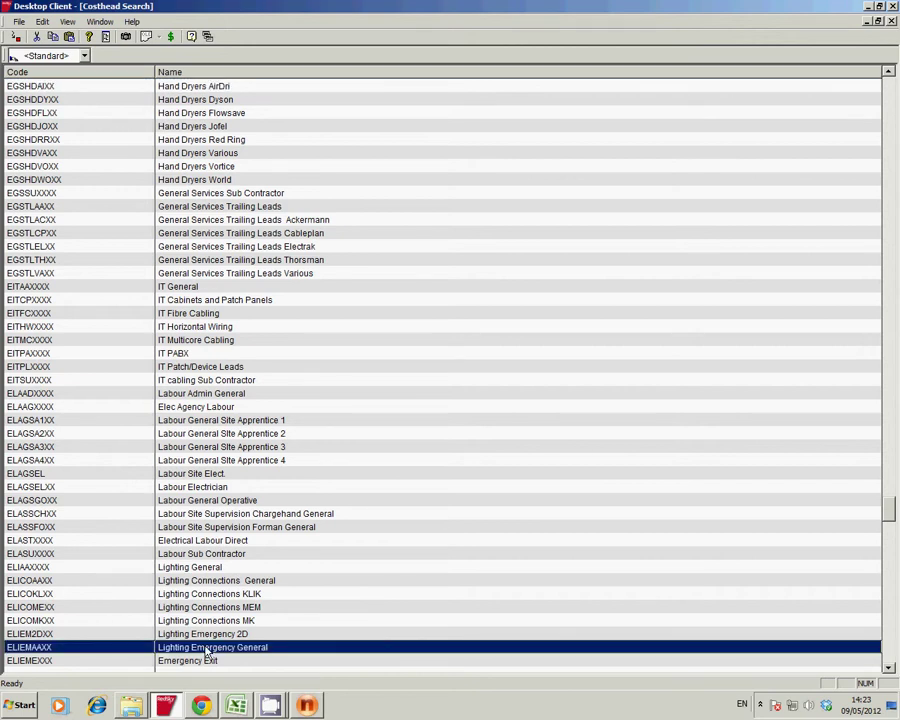
double_click(85, 649)
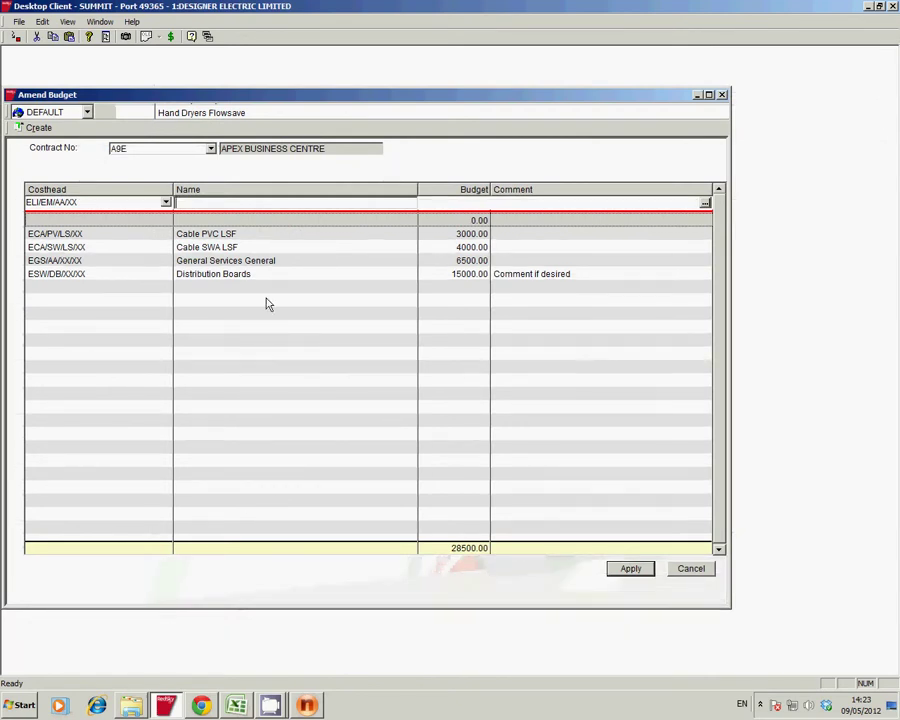
- Set the Lighting Emergency General budget to 7100 and save the line
key("Tab")
type("710")
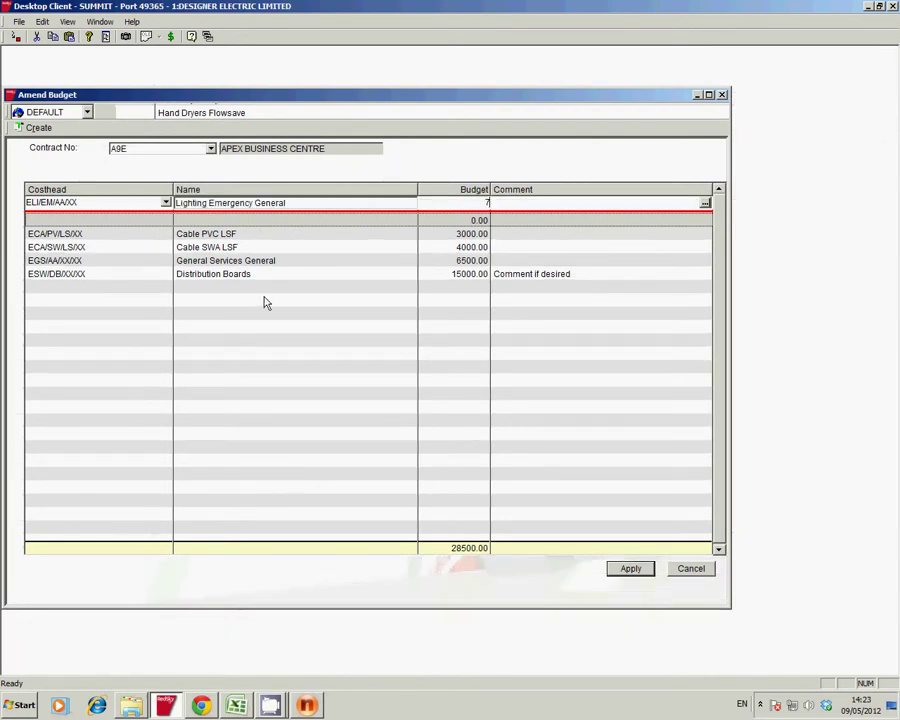
key("Return")
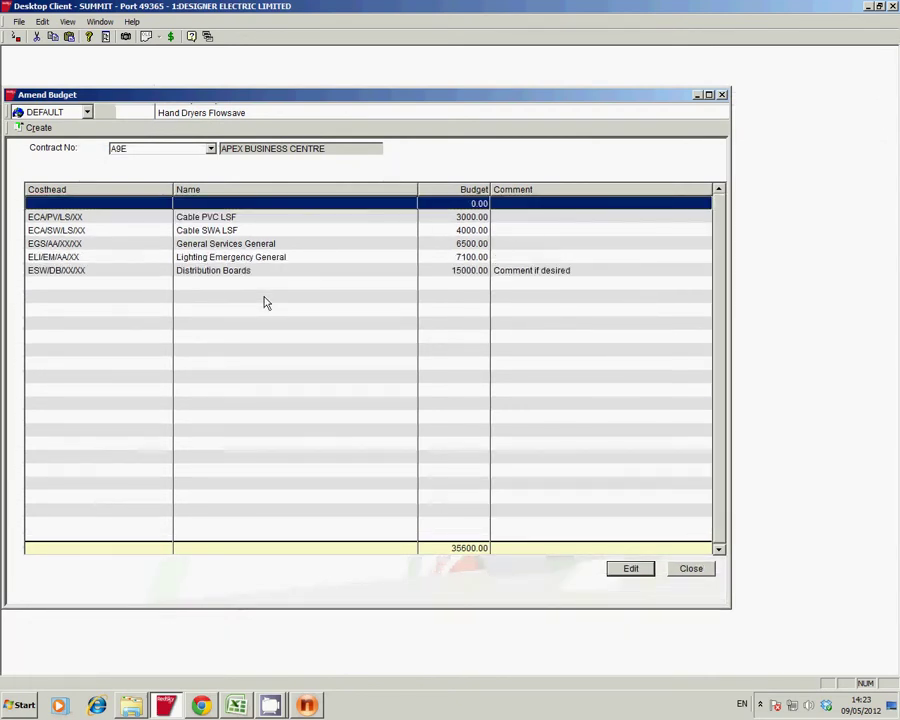
- Add a budget line for Lighting General, picking costhead ELIAAXXXX from the full costhead list, with a budget of 5100
left_click(40, 127)
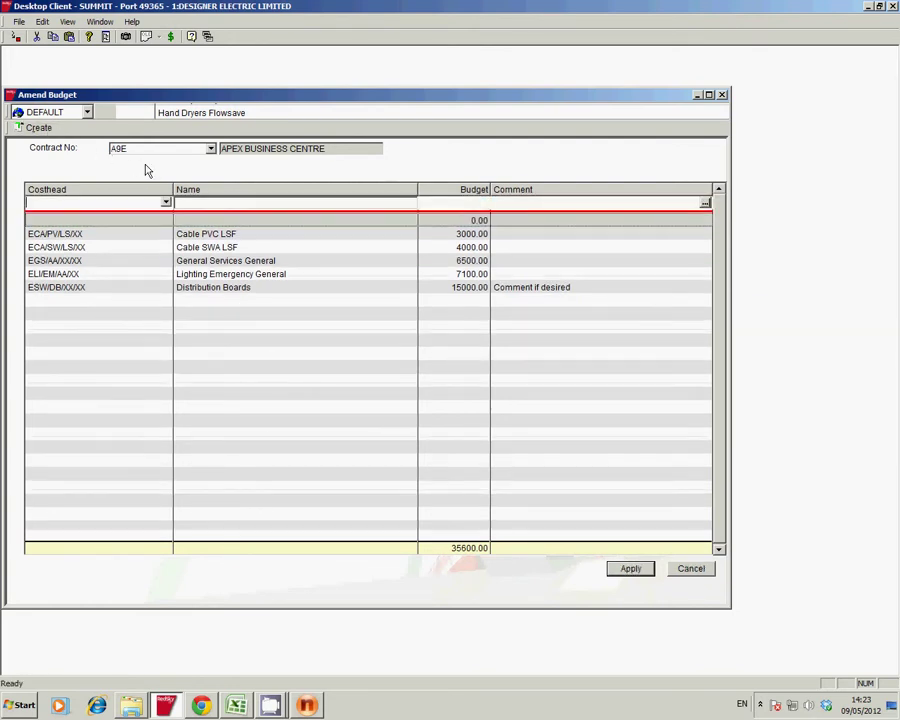
left_click(167, 204)
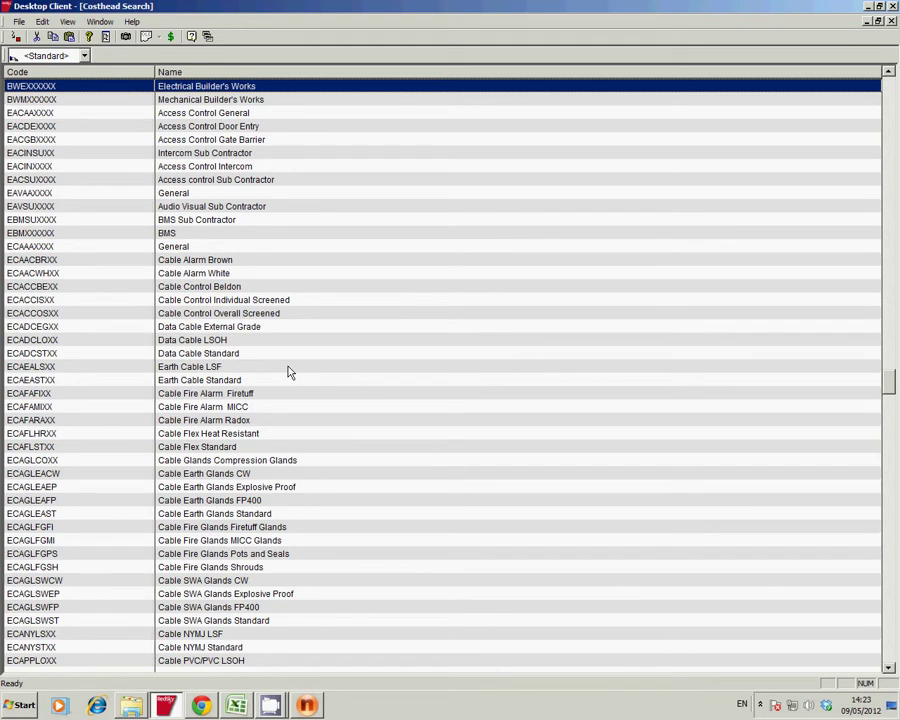
scroll(290, 368, "down", 15)
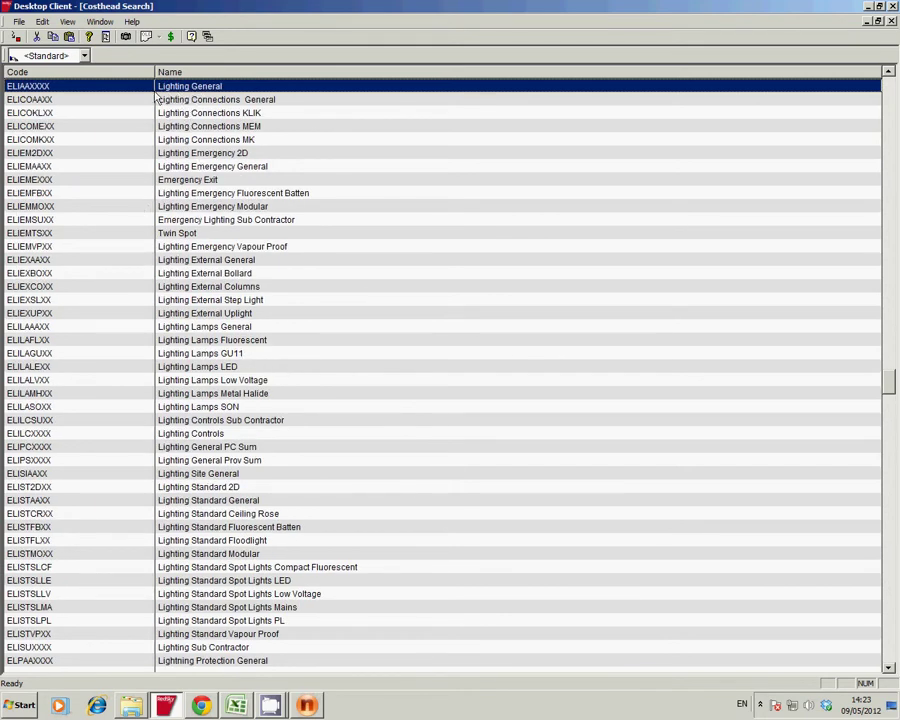
double_click(80, 88)
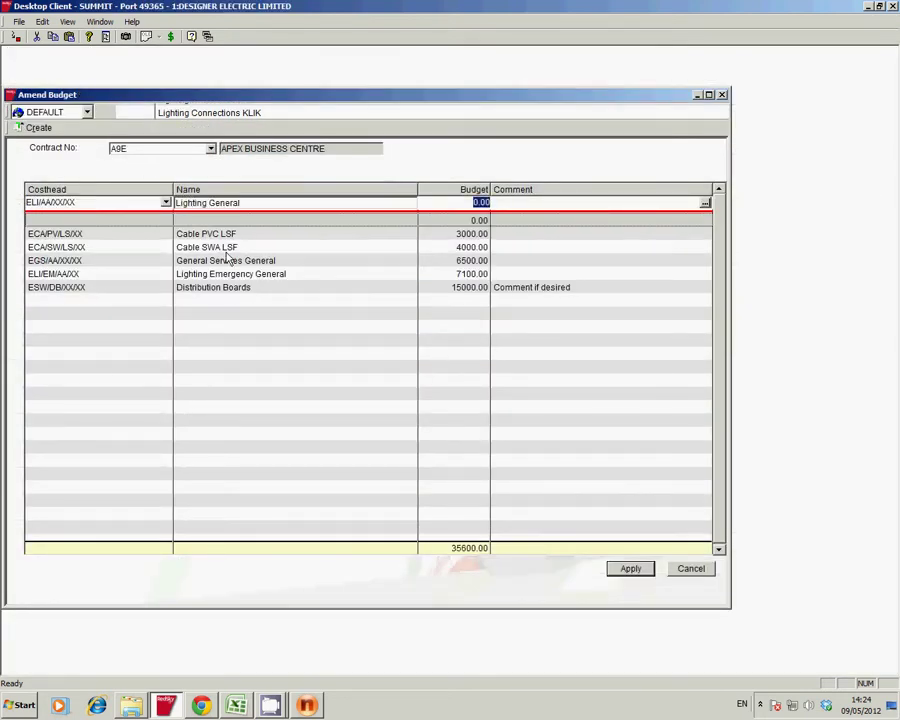
type("51")
key("Return")
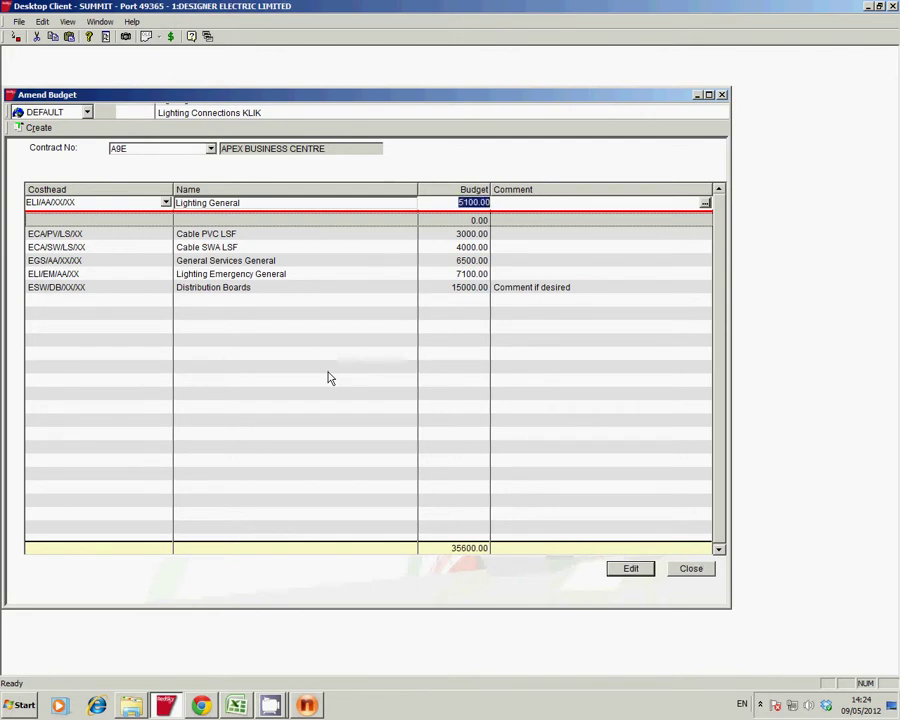
- Add a budget line for costhead ELIEXAAXX (Lighting External General) with a budget of 22000
left_click(32, 128)
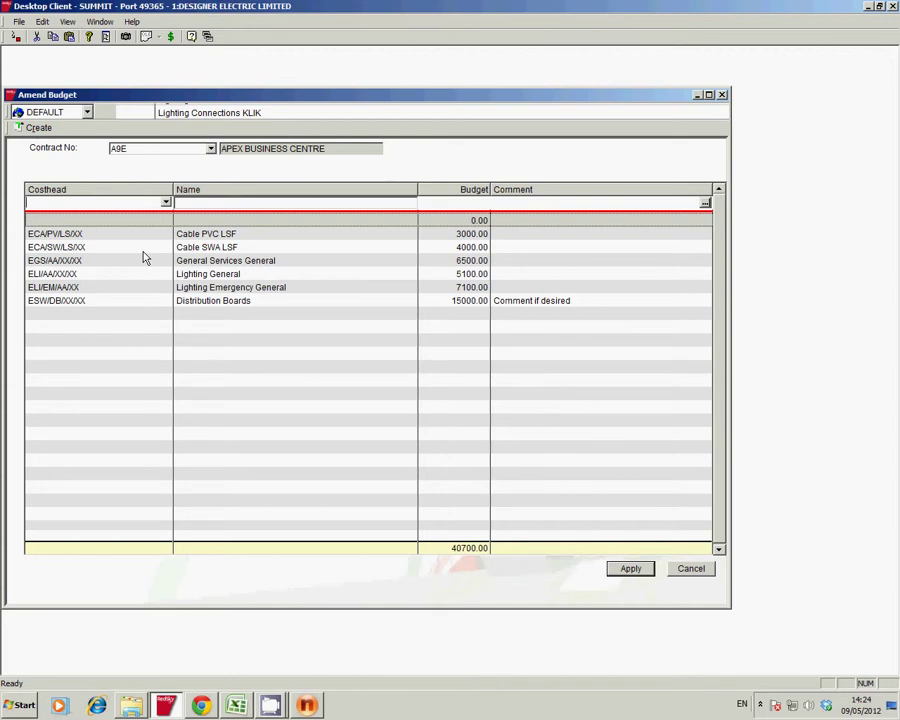
type("ELI")
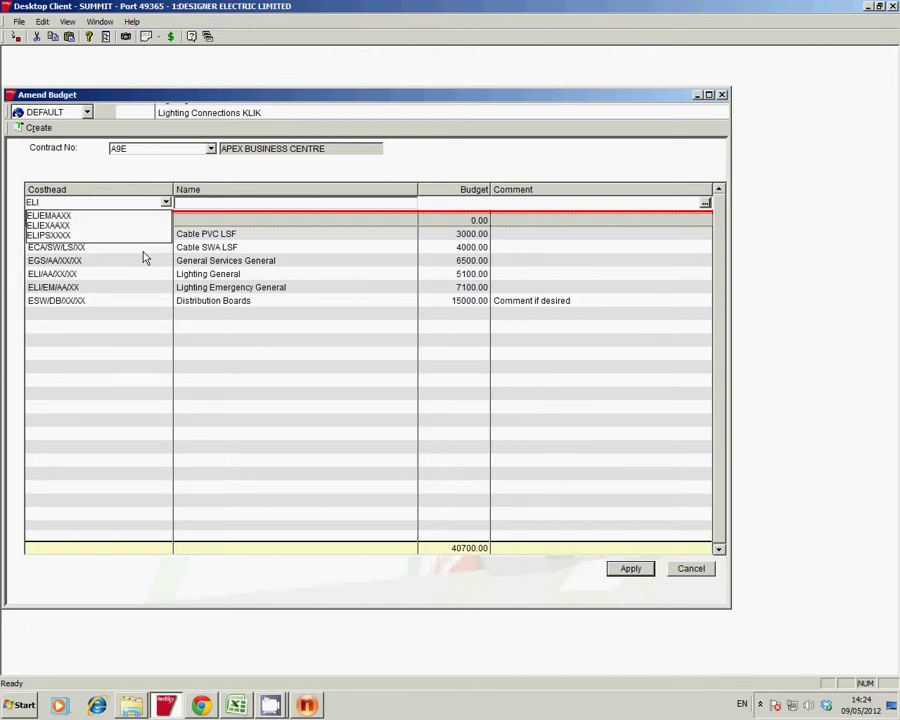
type("EXAA")
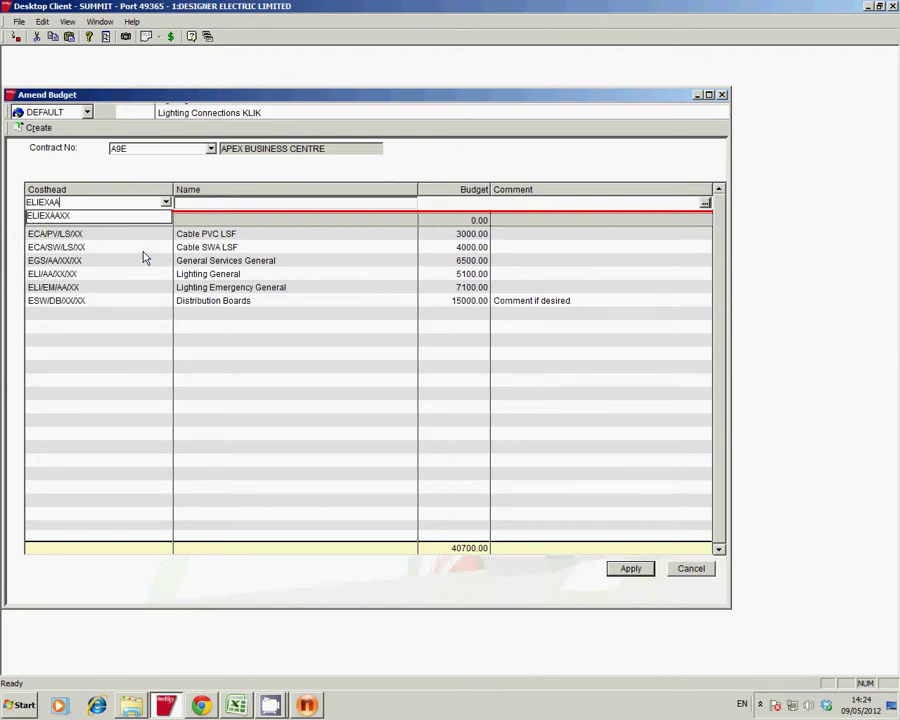
type("XX")
key("Tab")
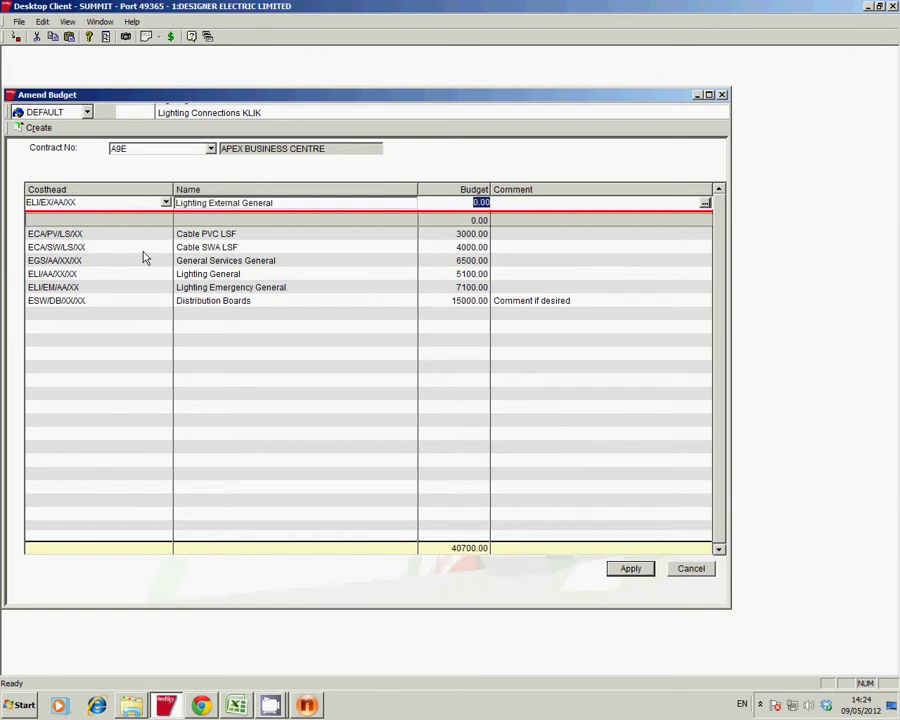
type("22000")
key("Return")
- Add a budget line for costhead ELA/ST/XX/XX (Electrical Labour Direct) with a budget of 41000
left_click(34, 128)
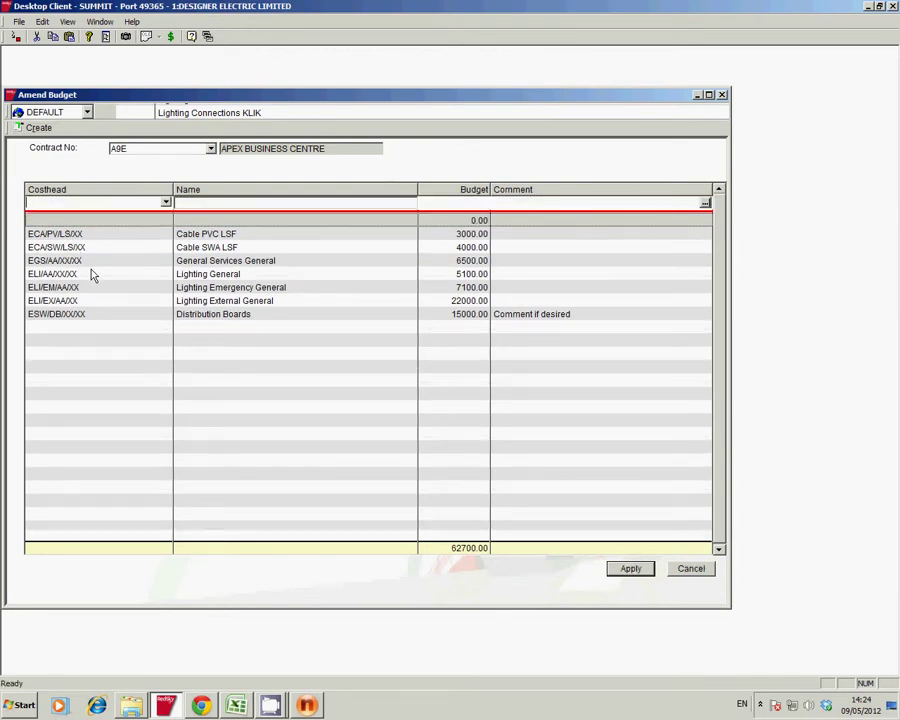
type("EL")
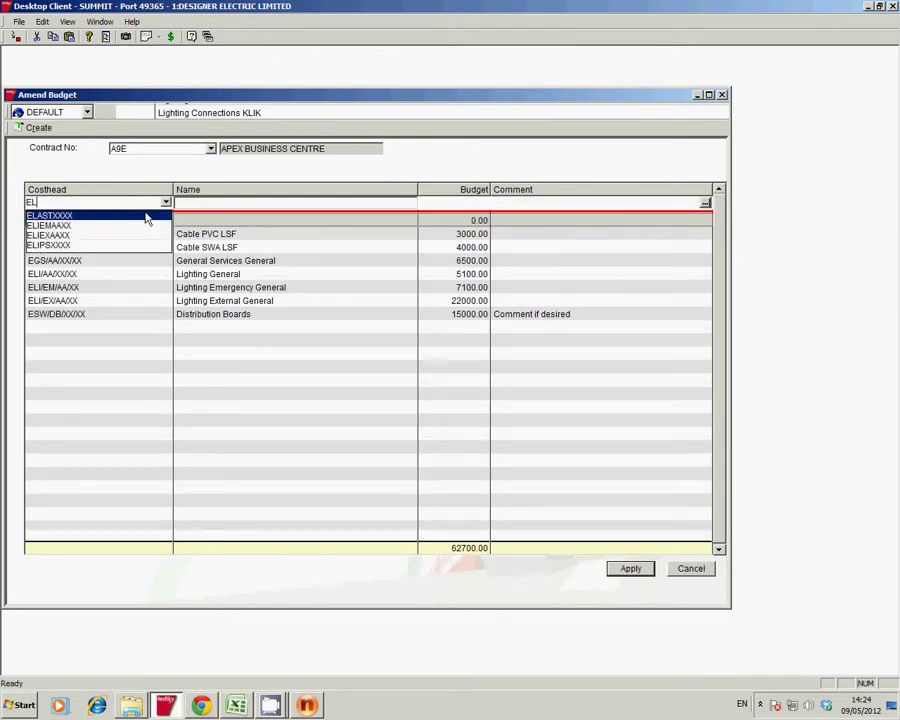
type("A/ST/XX/XX")
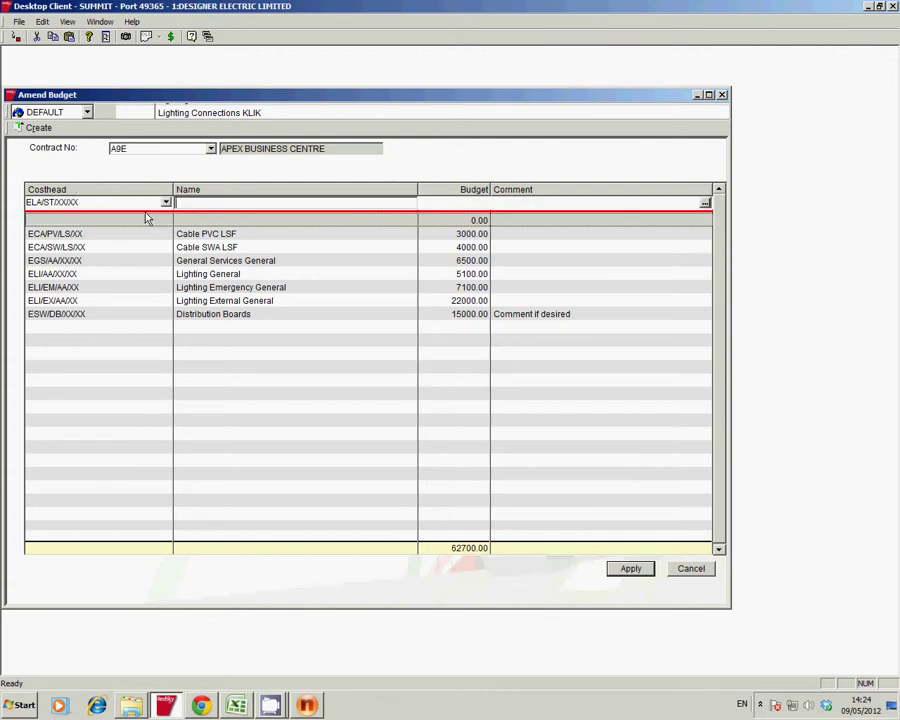
key("Tab")
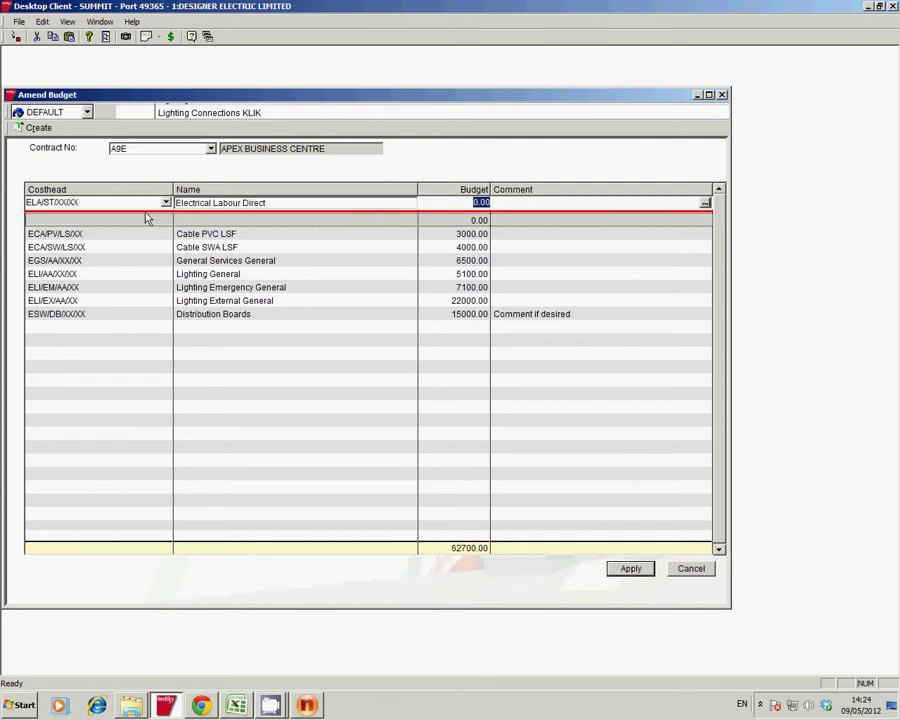
type("41000")
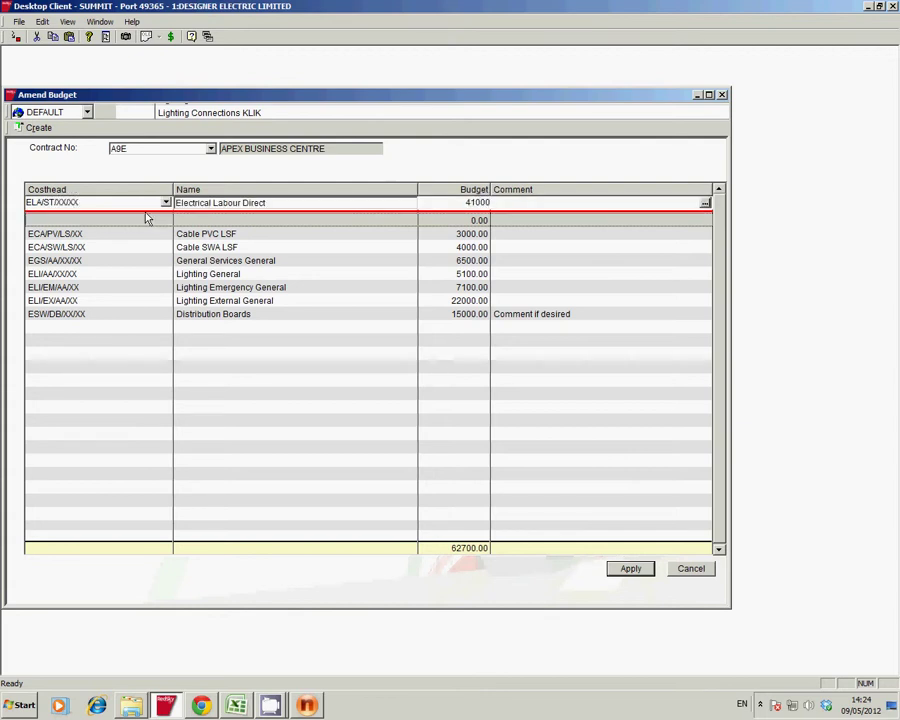
key("Return")
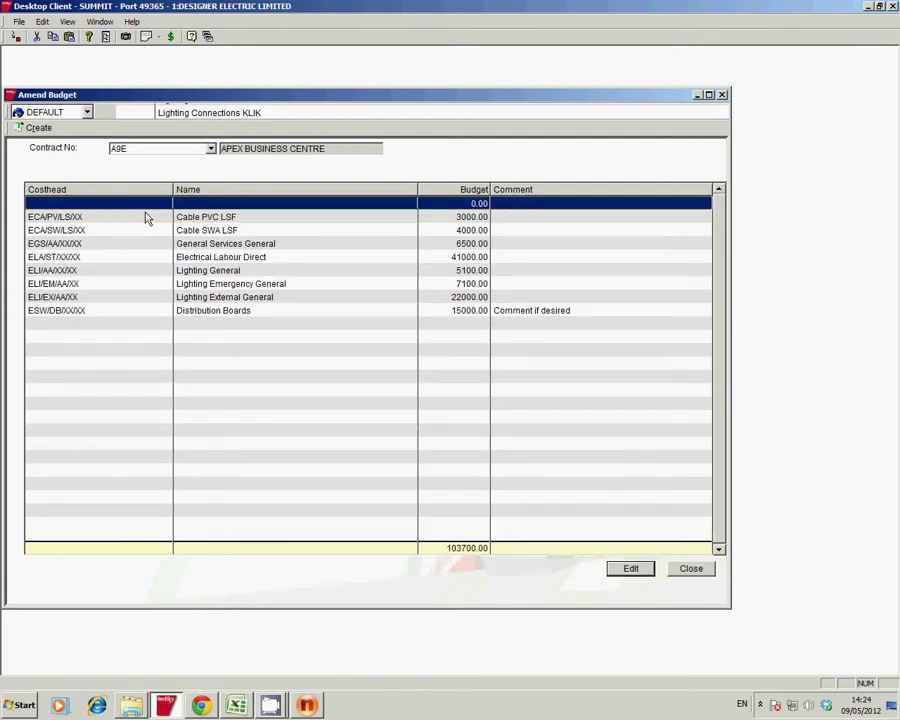
- Add a budget line for costhead TAP/OS/XX/XX (Tools & Plant Site Office Supplies) with a budget of 5000
left_click(44, 135)
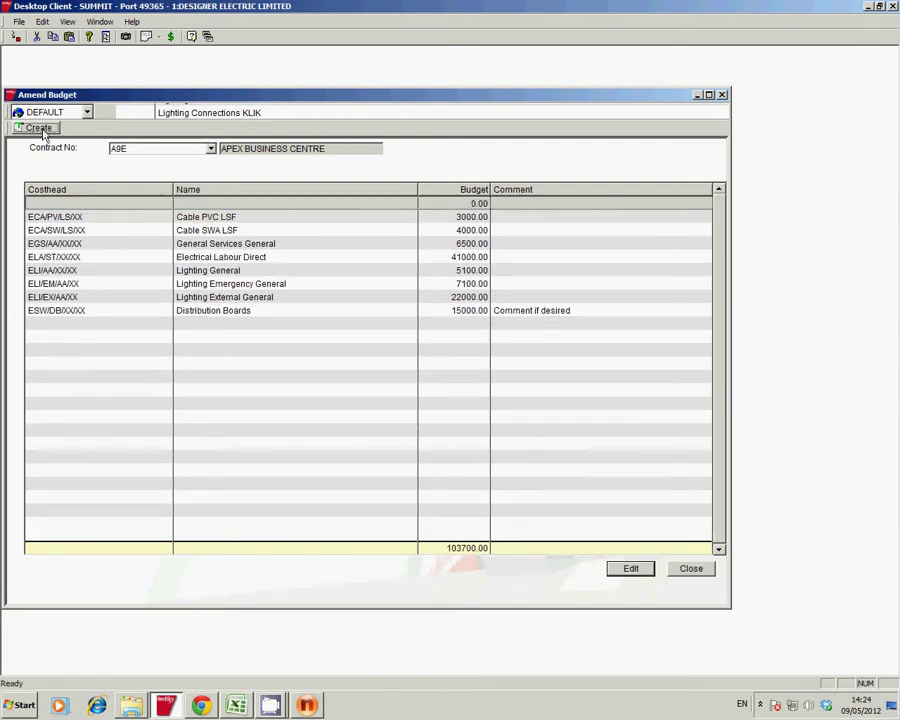
left_click(38, 128)
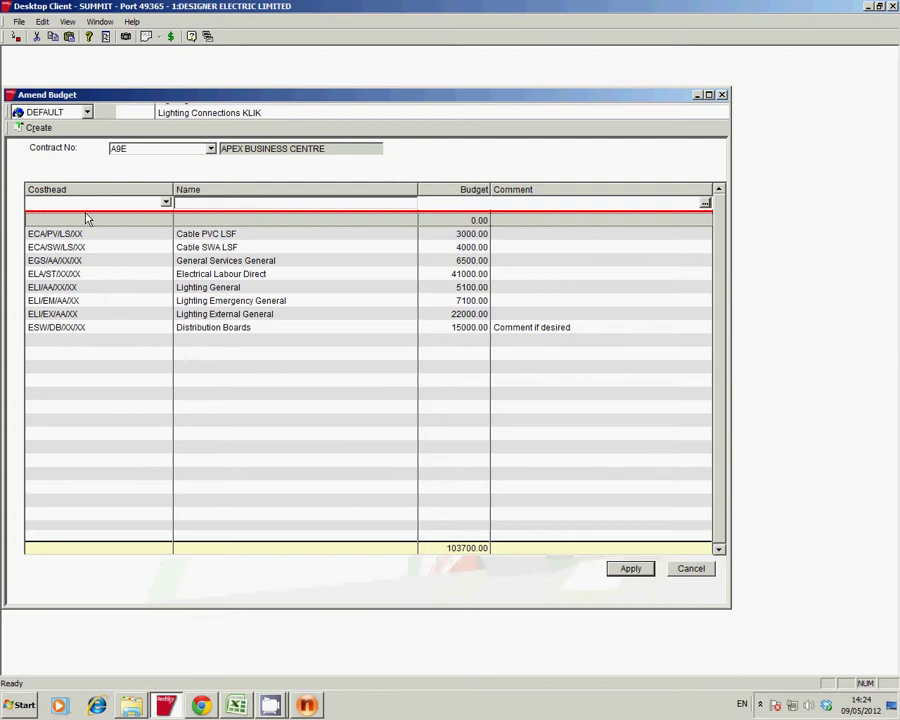
type("TAPOS")
left_click(86, 218)
key("Tab")
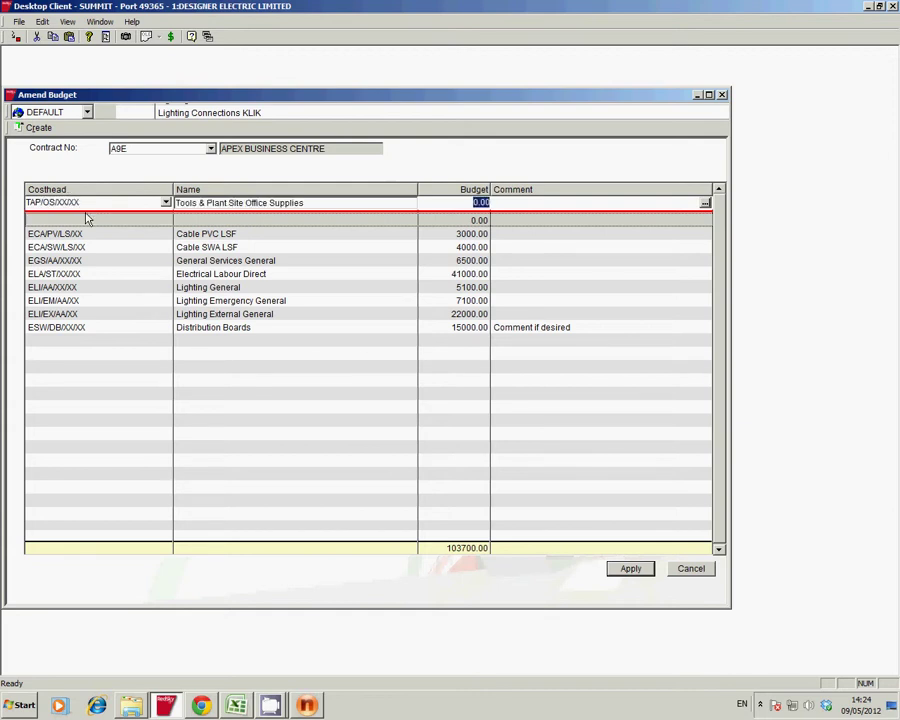
type("5000")
key("Return")
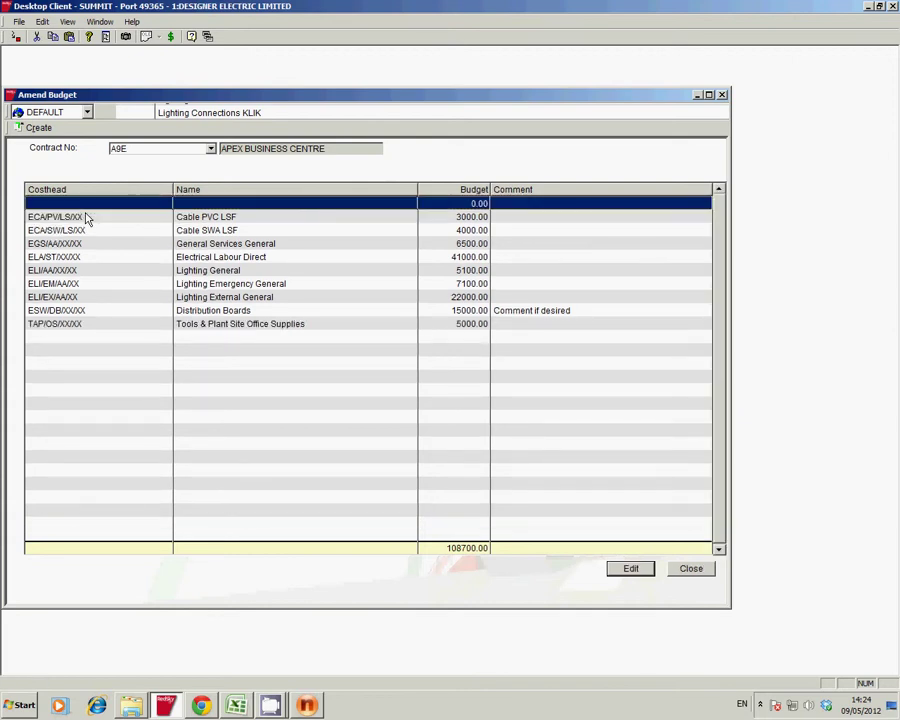
- Add a budget line for costhead PRL/MI/XX/XX (Prelims Miscellaneous) with a budget of 20000
left_click(36, 127)
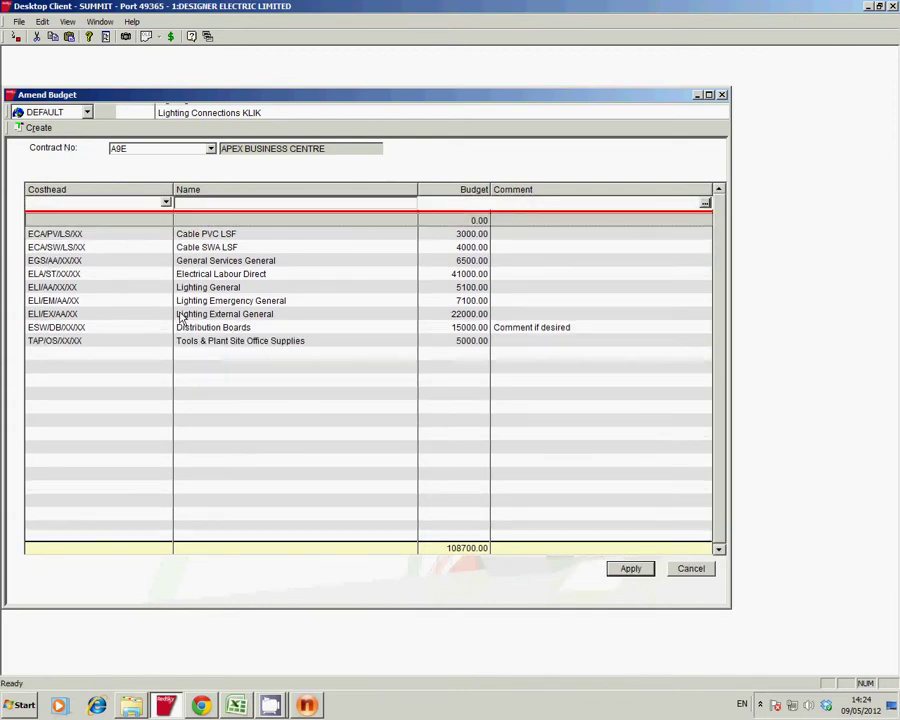
type("PRL/MI/")
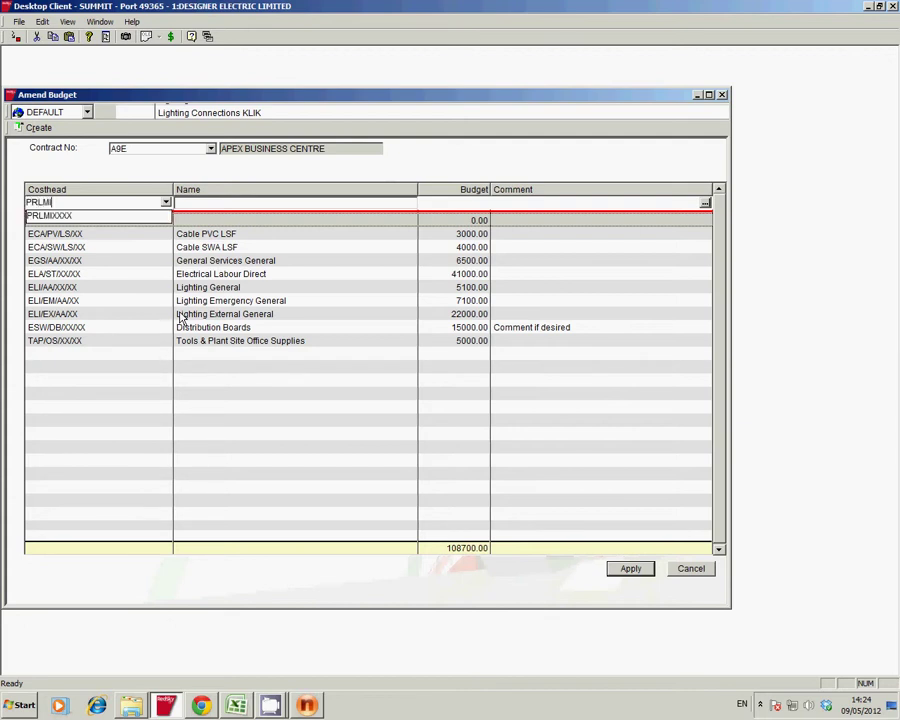
type("XX")
key("Return")
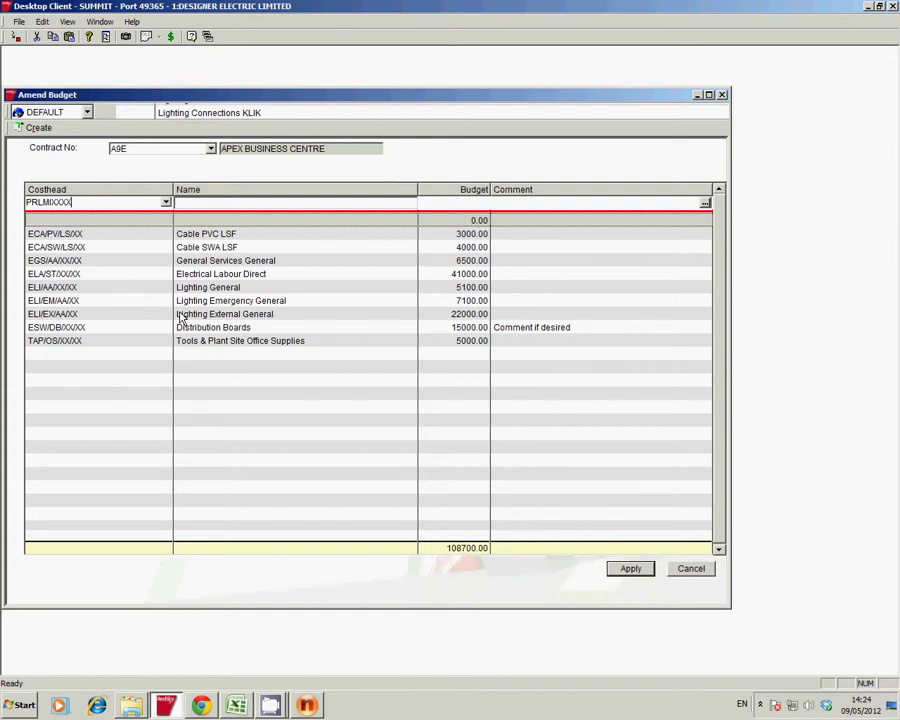
key("Tab")
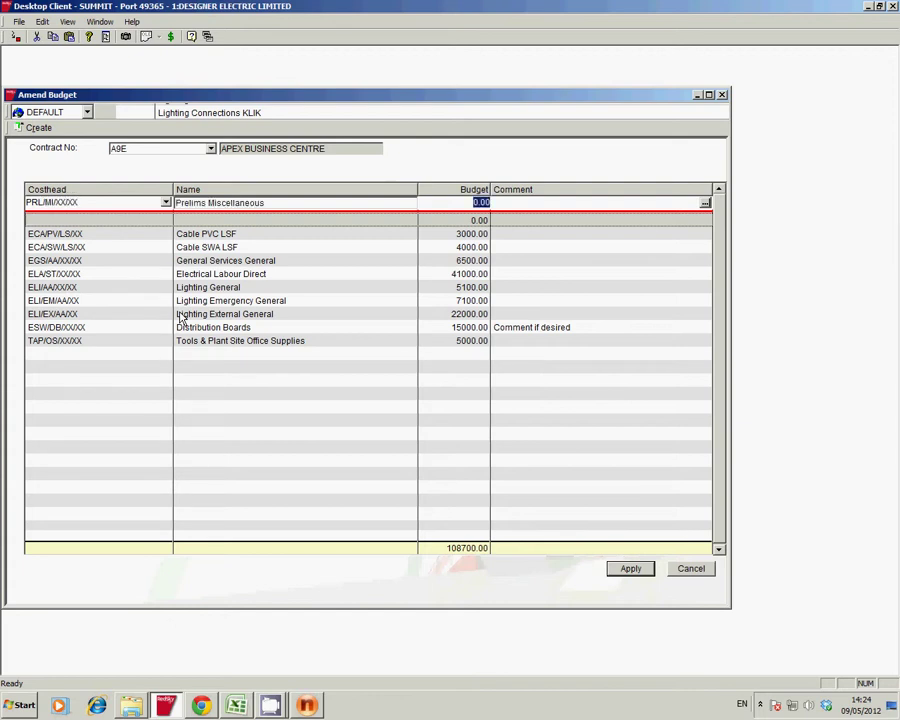
type("20000")
key("Return")
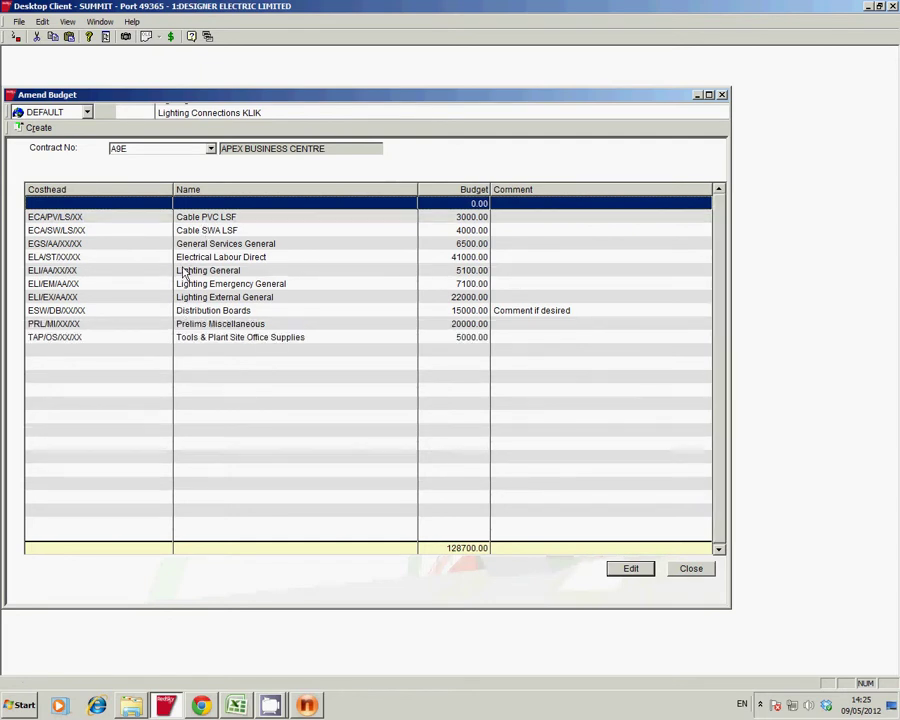
left_click(37, 133)
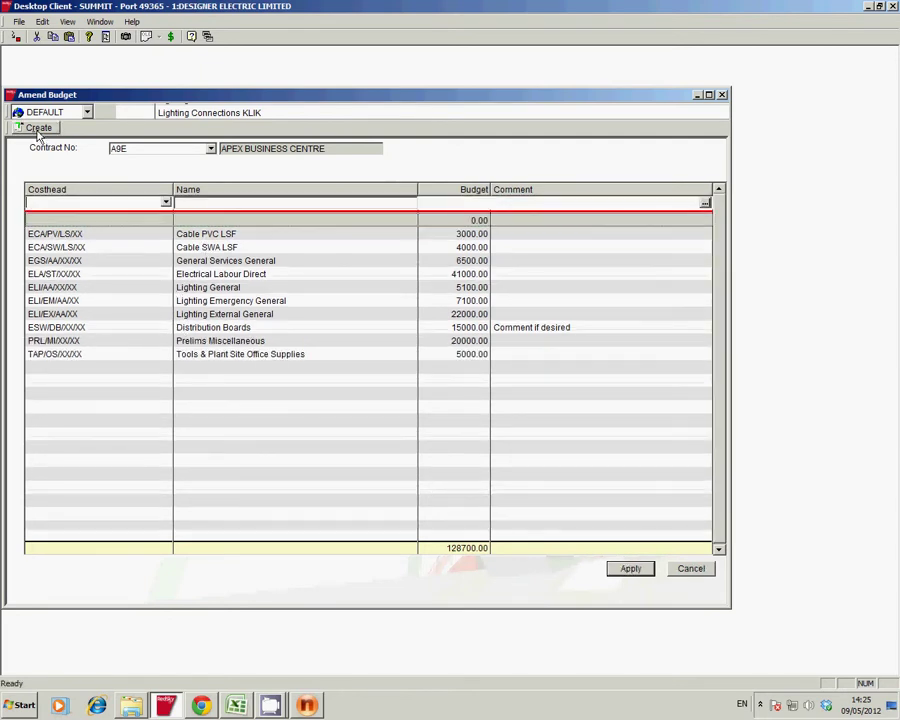
left_click(166, 204)
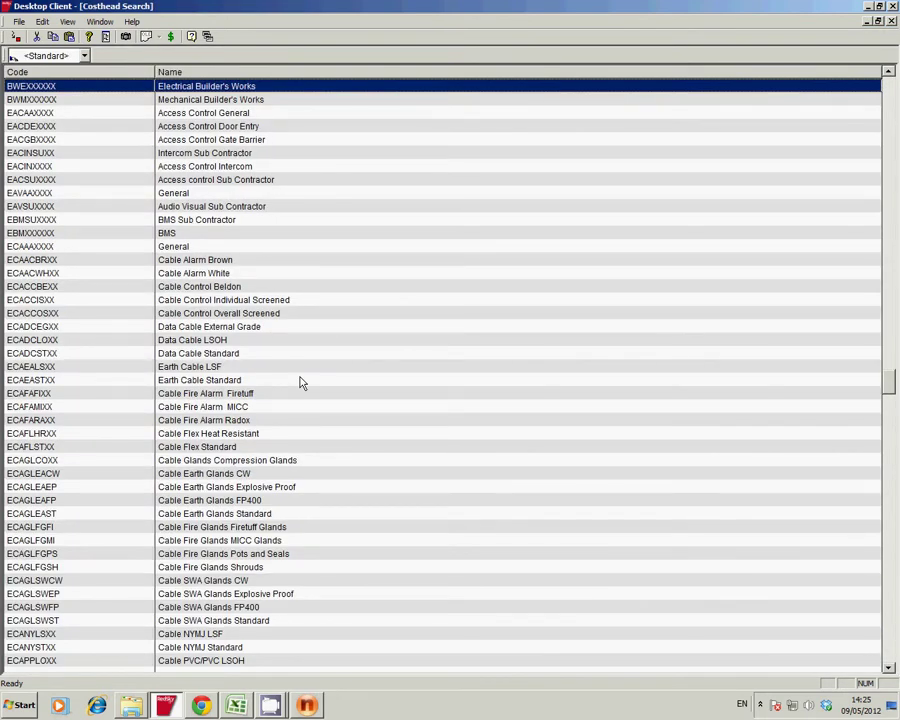
key("p")
scroll(158, 141, "up", 1)
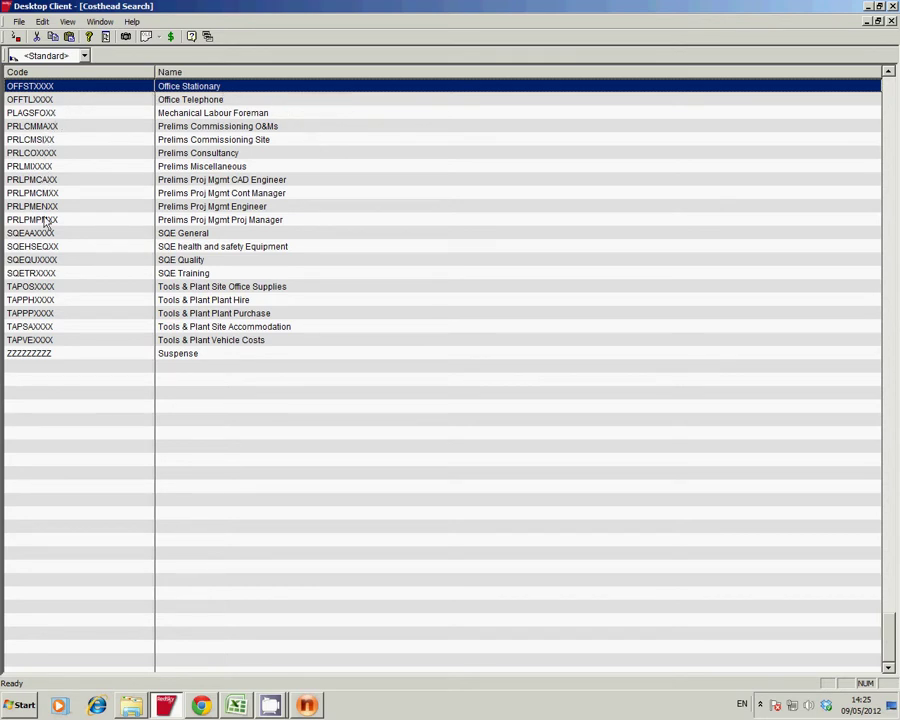
key("Return")
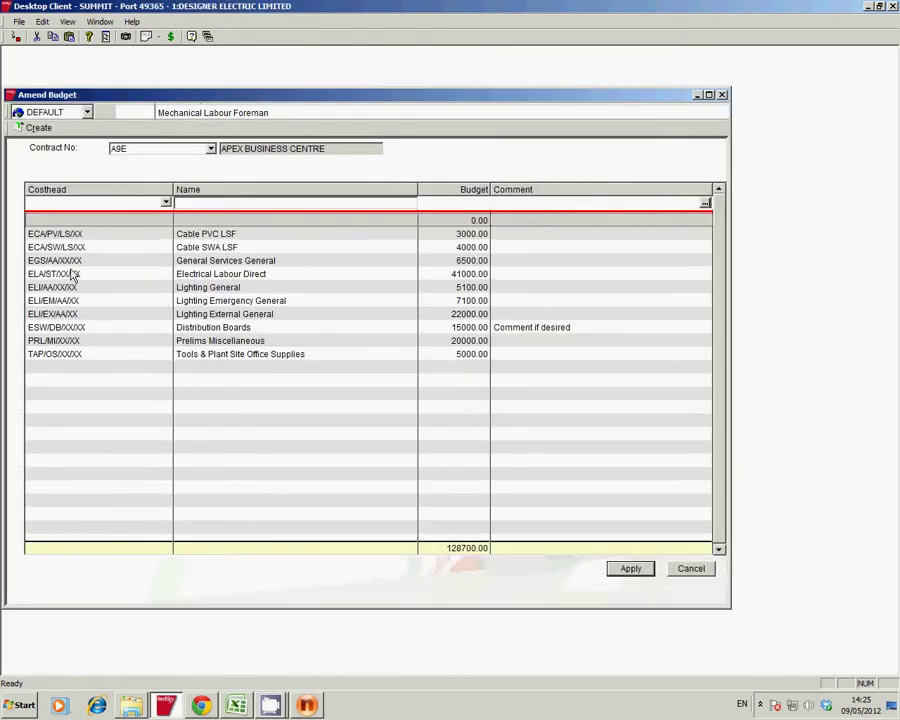
left_click(631, 568)
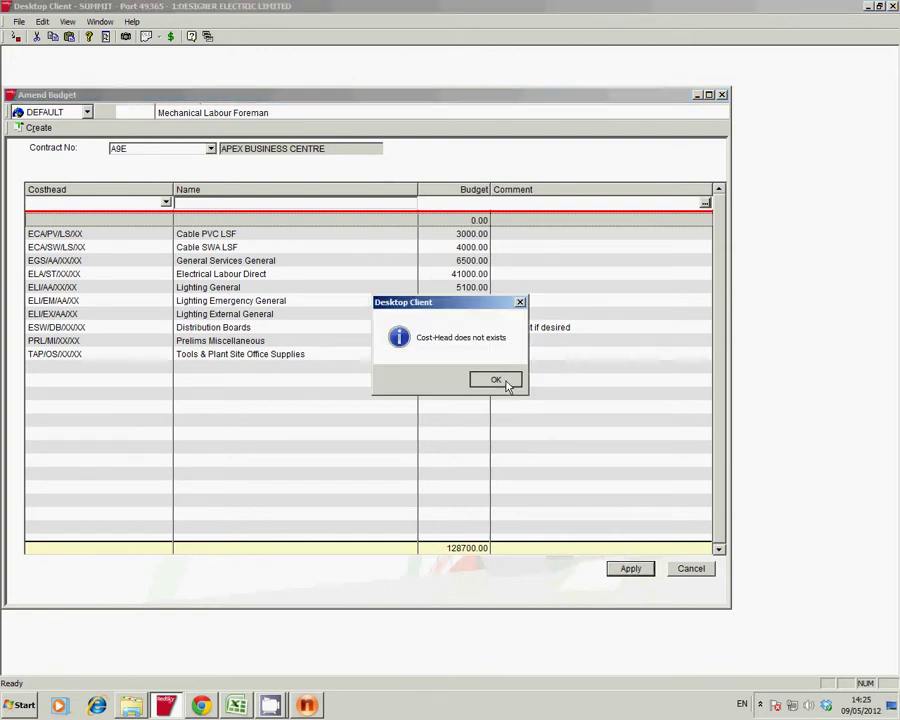
left_click(508, 383)
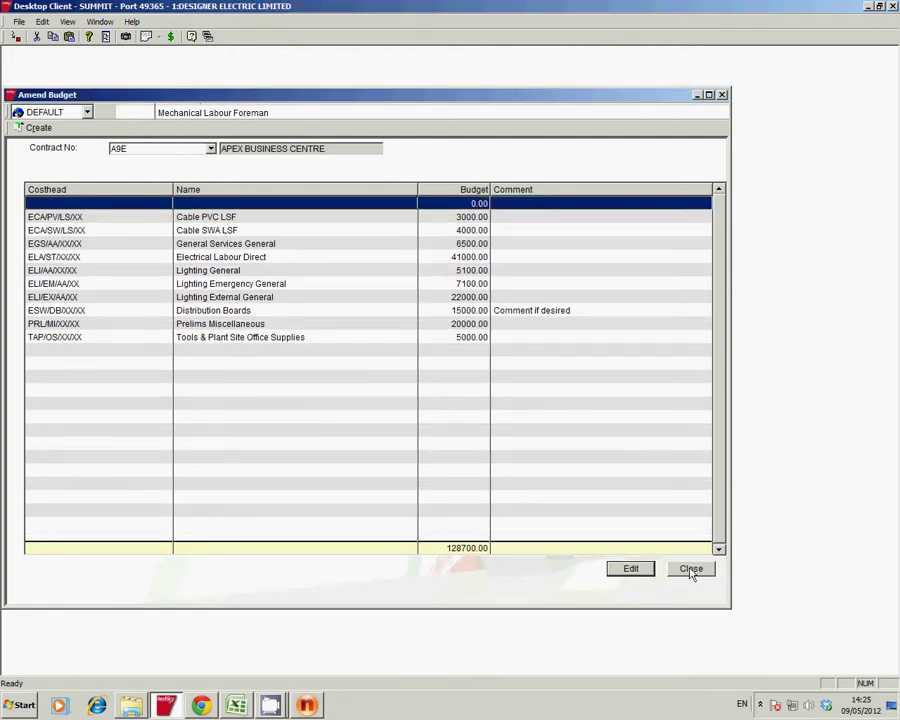
- Close the Amend Budget function and reopen it for contract A9E, APEX BUSINESS CENTRE, to review the saved budget lines
left_click(691, 569)
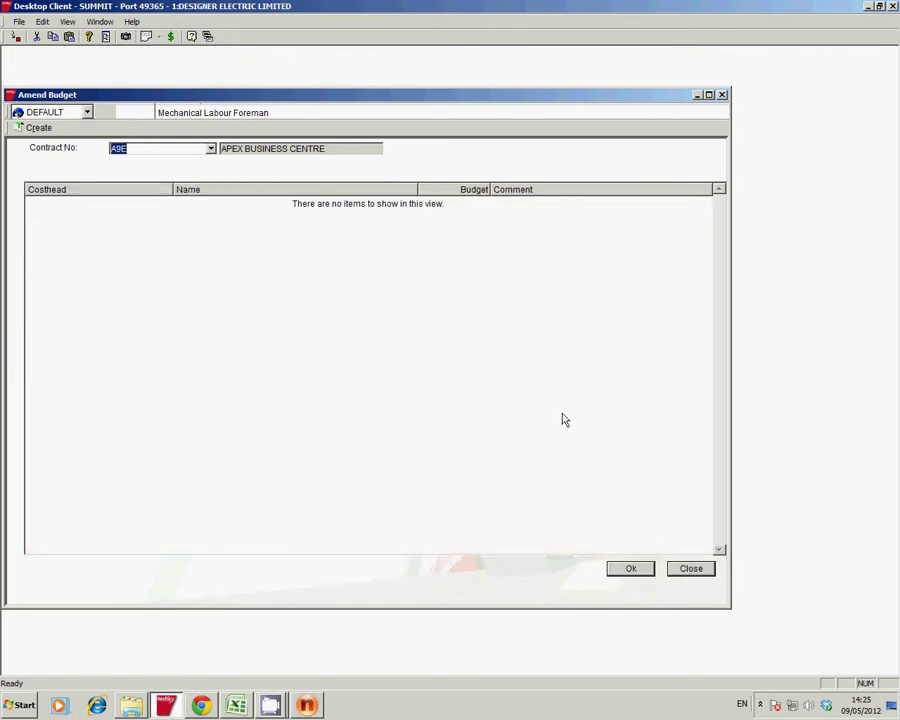
left_click(691, 569)
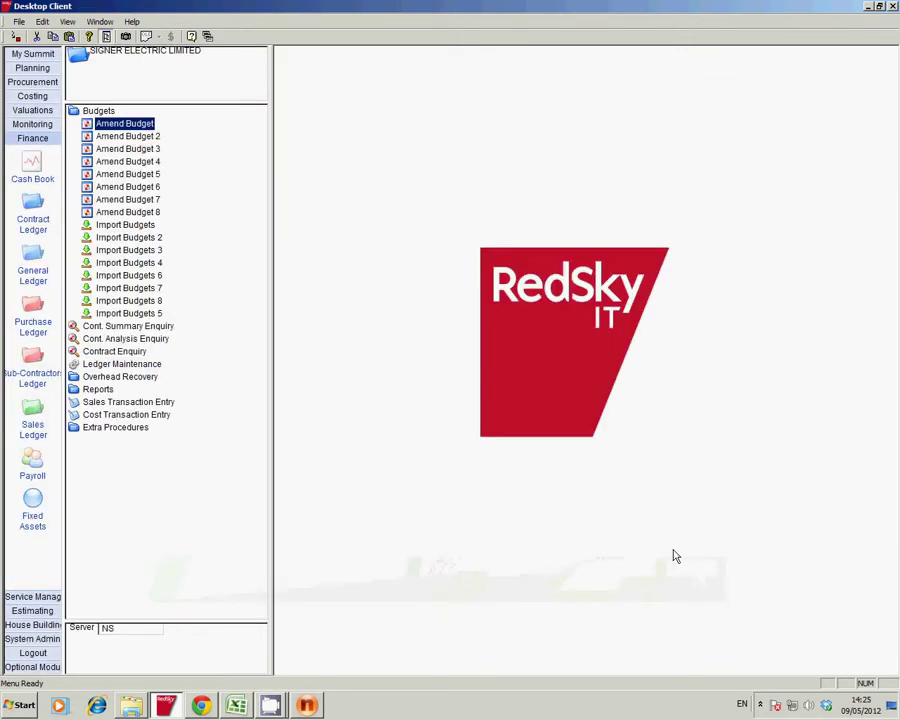
double_click(133, 125)
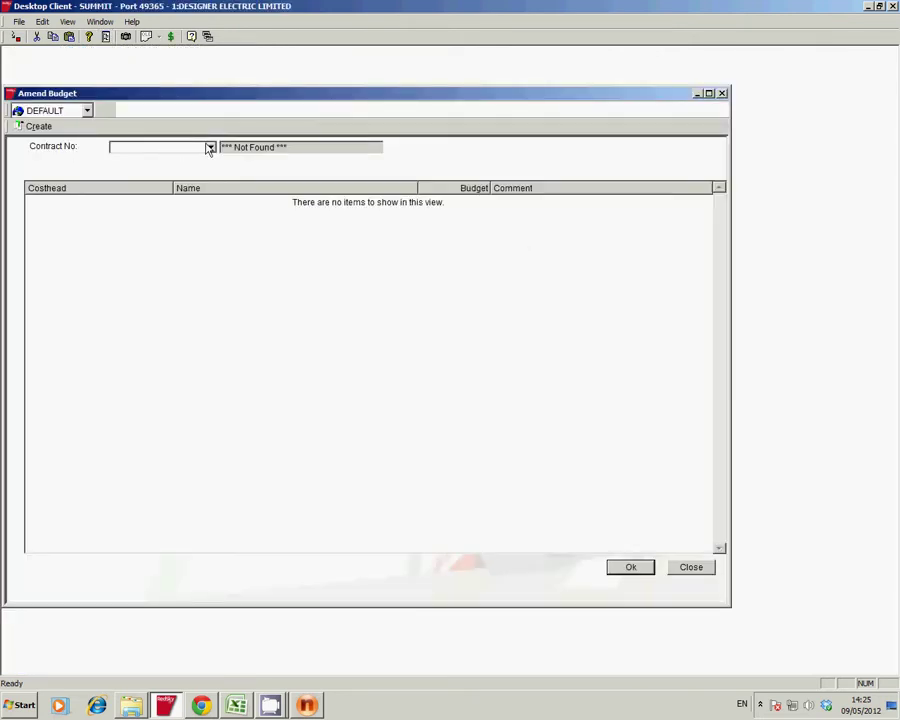
left_click(211, 150)
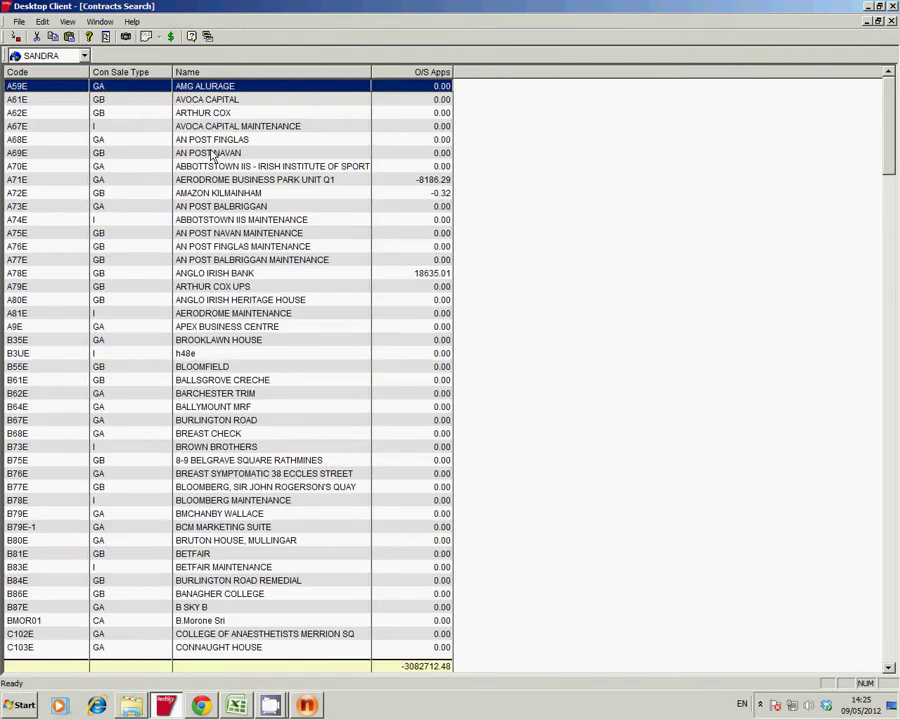
left_click(215, 328)
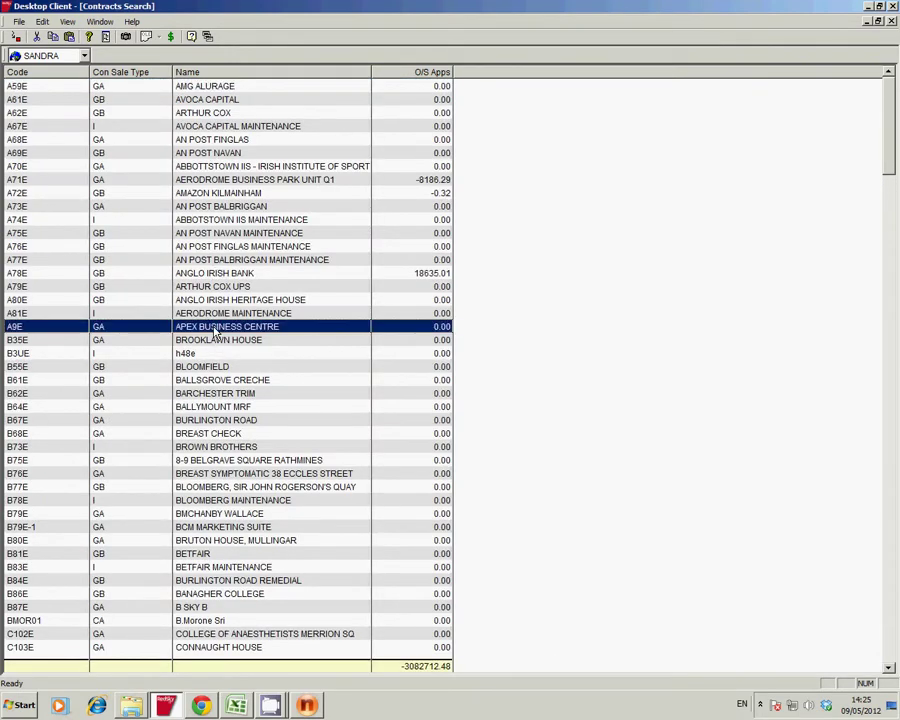
double_click(215, 330)
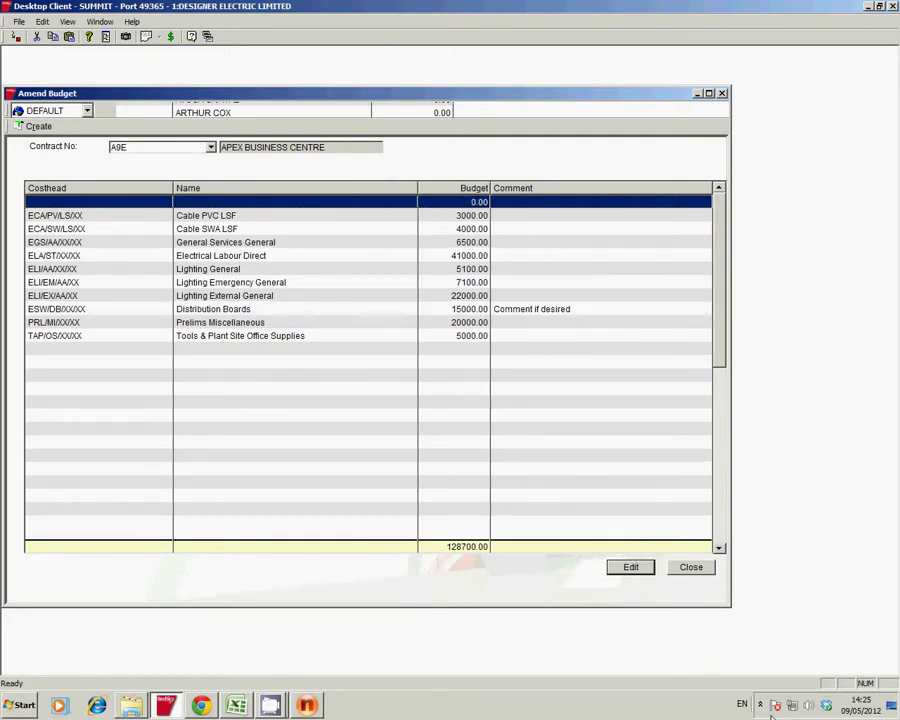
left_click(760, 705)
right_click(774, 645)
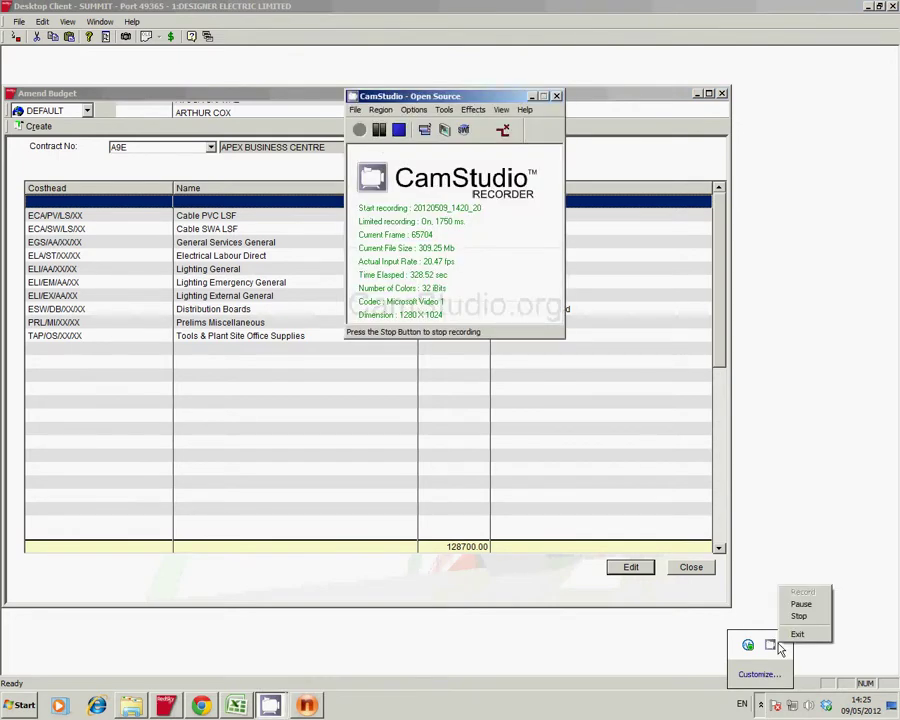